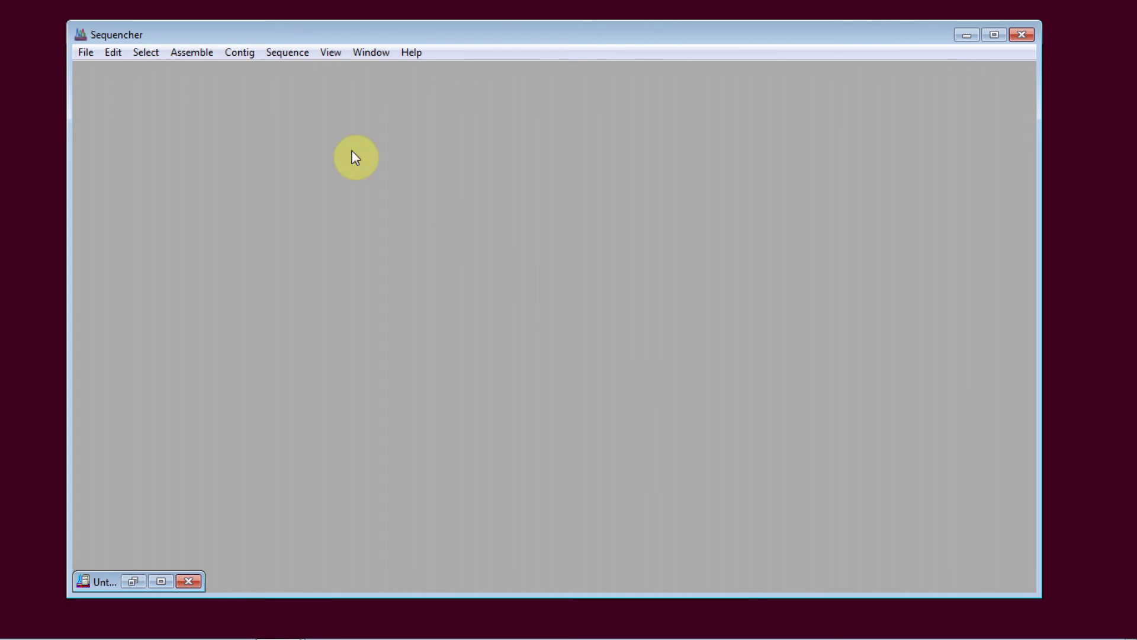
Step: Open the Assemble menu to show the Cufflinks, Cuffmerge and Cuffdiff RNA-Seq commands
click(200, 51)
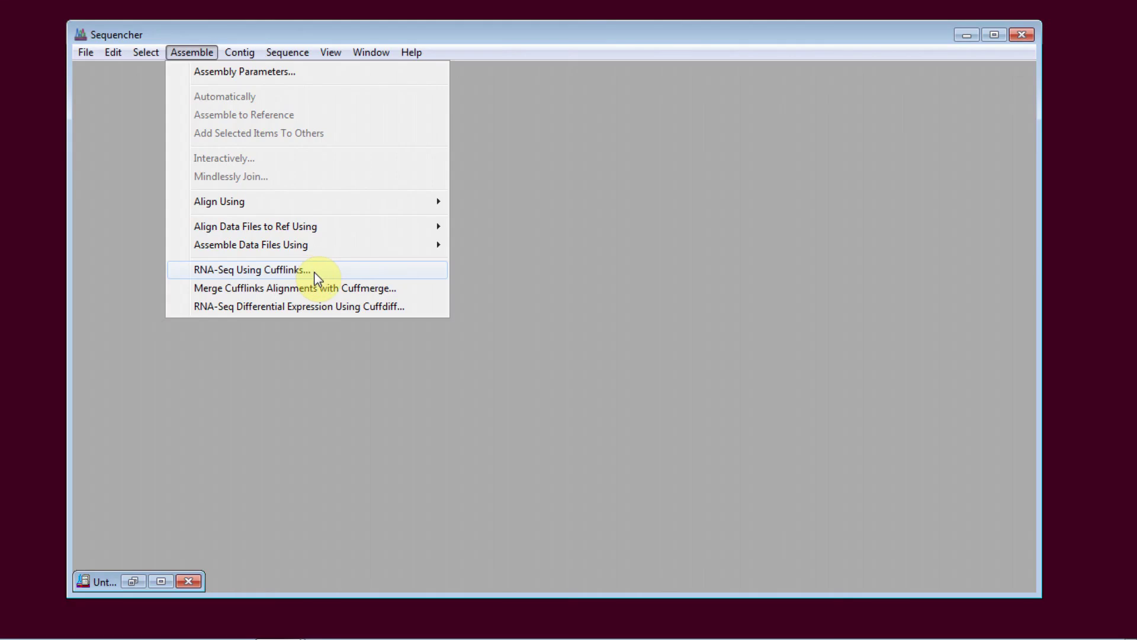
Step: Start an RNA-Seq Cufflinks run with early_sample.bam as the aligned input file
click(315, 273)
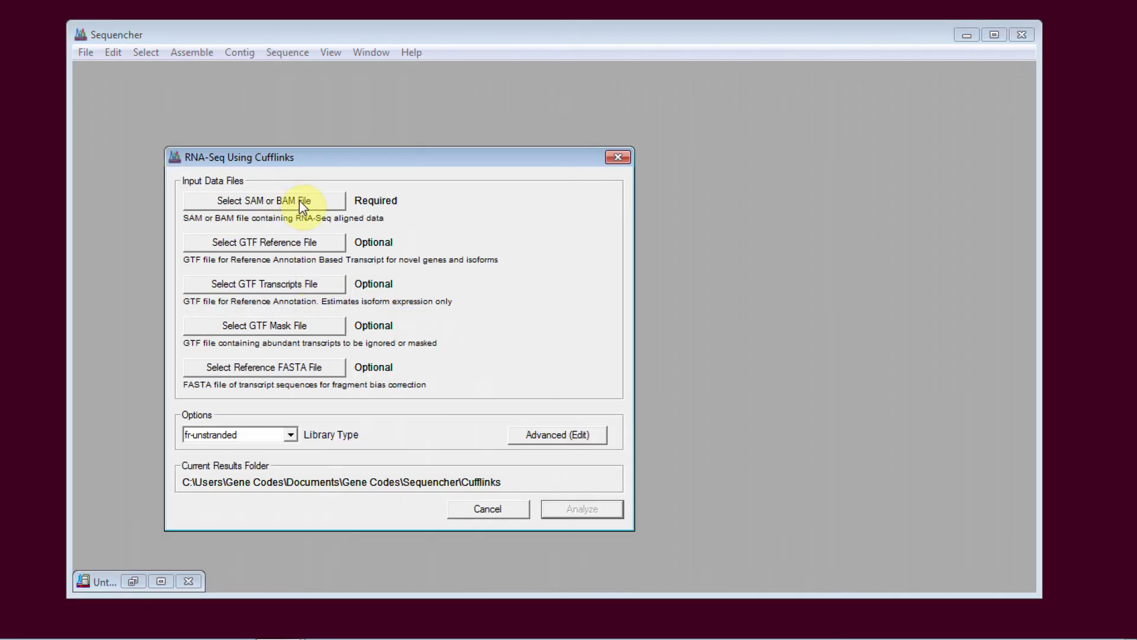
click(300, 200)
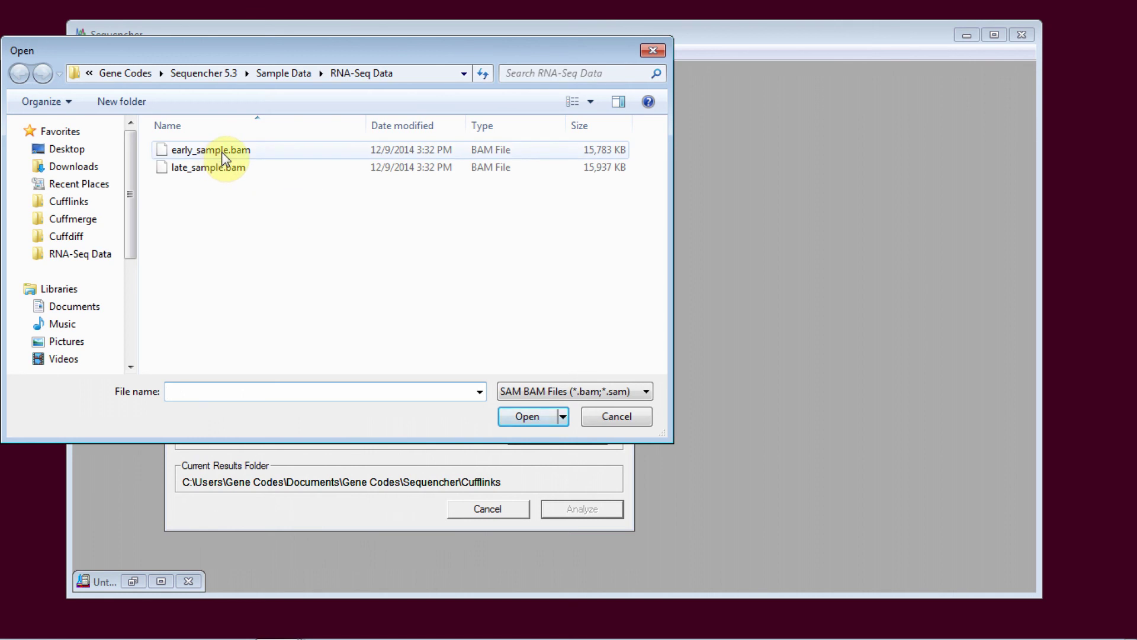
click(223, 151)
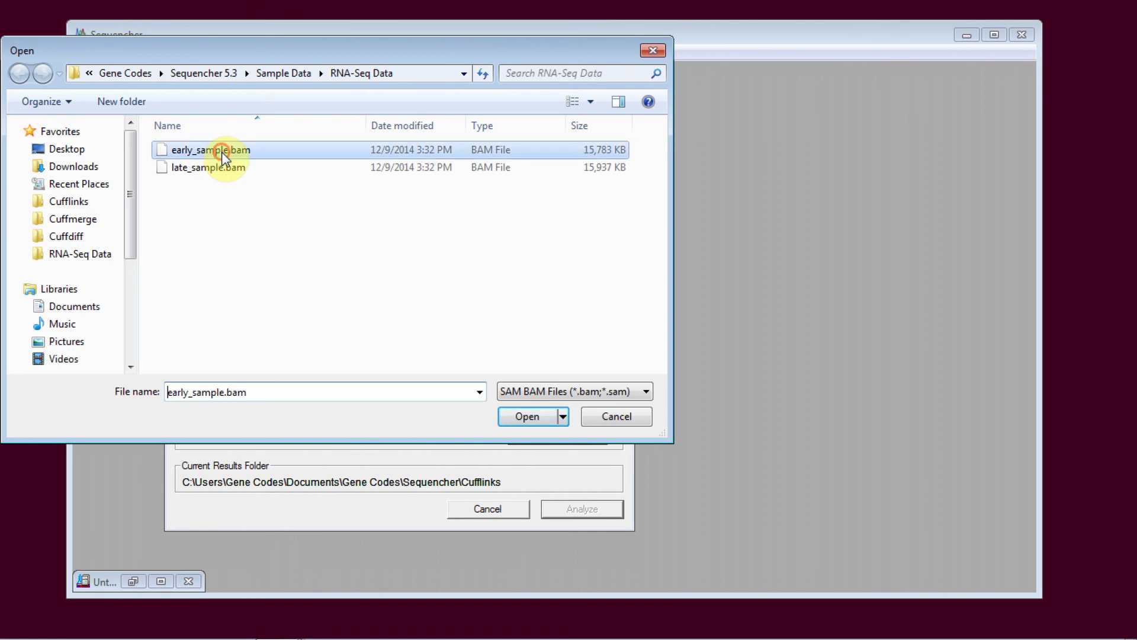
click(523, 414)
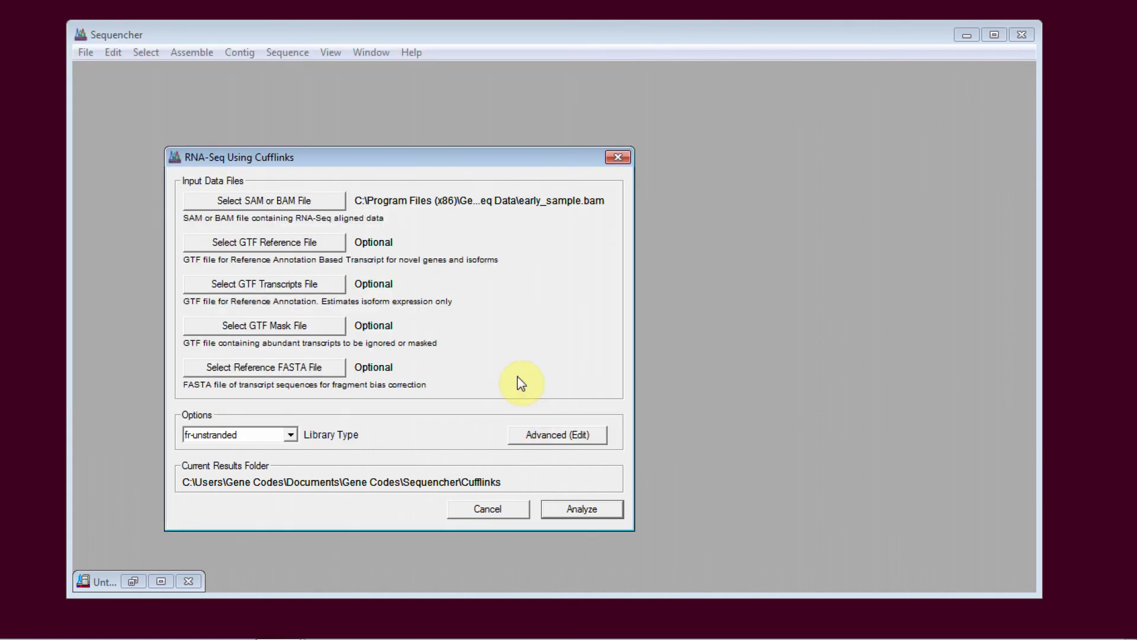
Step: Set reference.gtf as the Cufflinks GTF reference annotation
click(295, 243)
click(204, 169)
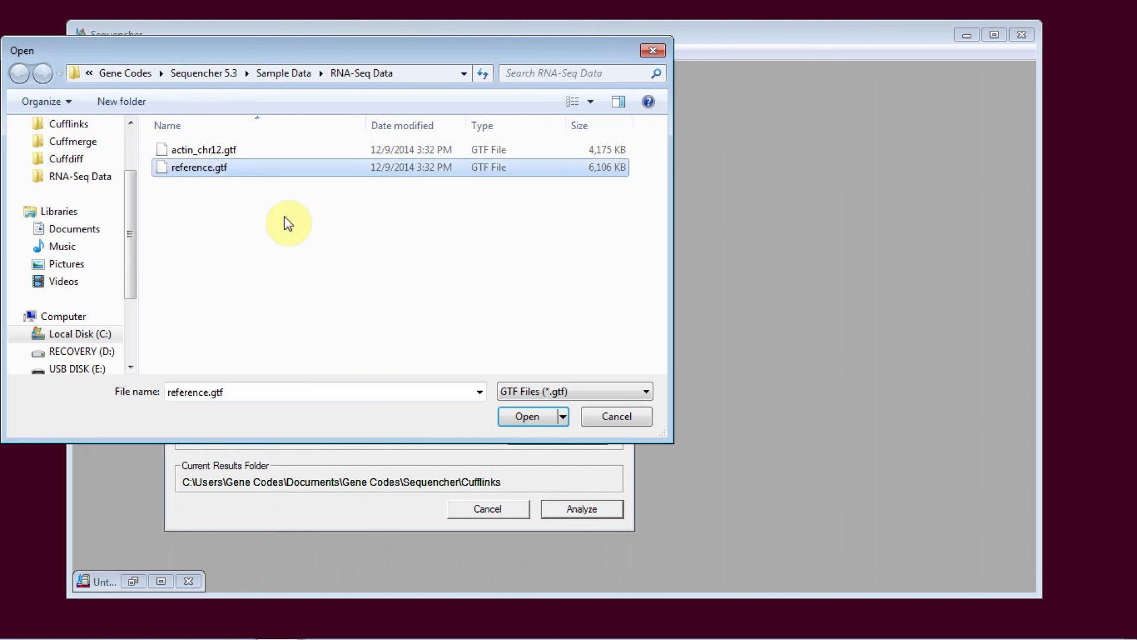
click(527, 417)
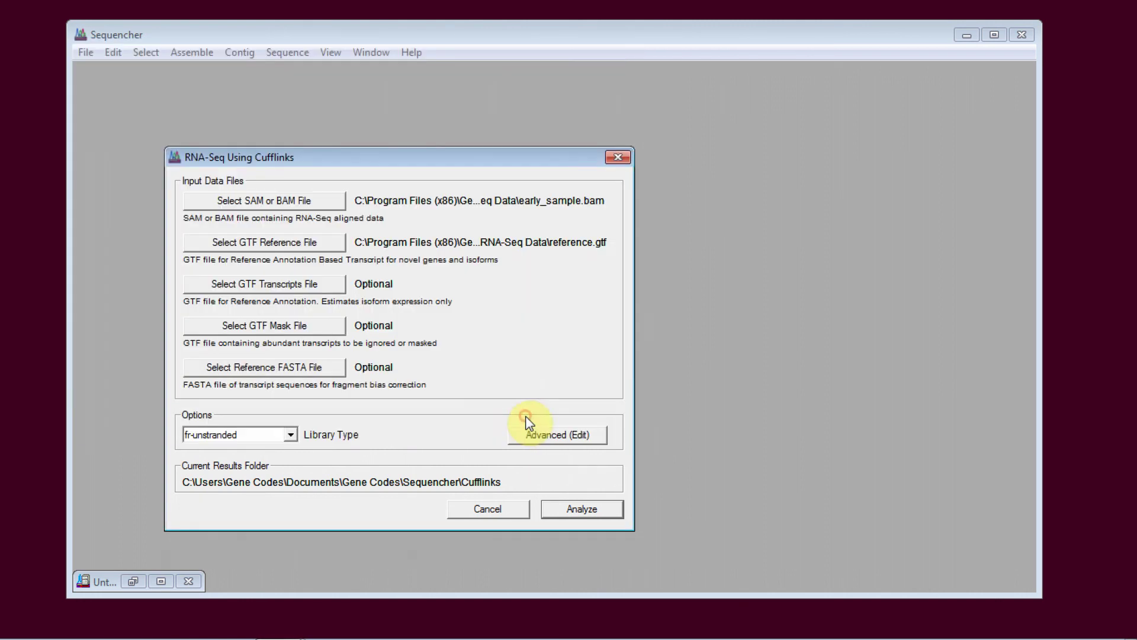
Step: In Cufflinks Advanced Options, tick --frag-len-mean, --max-mle-iterations, --compatible-hits-norm, --frag-len-std-dev and --multi-read-correct, then close it
click(562, 435)
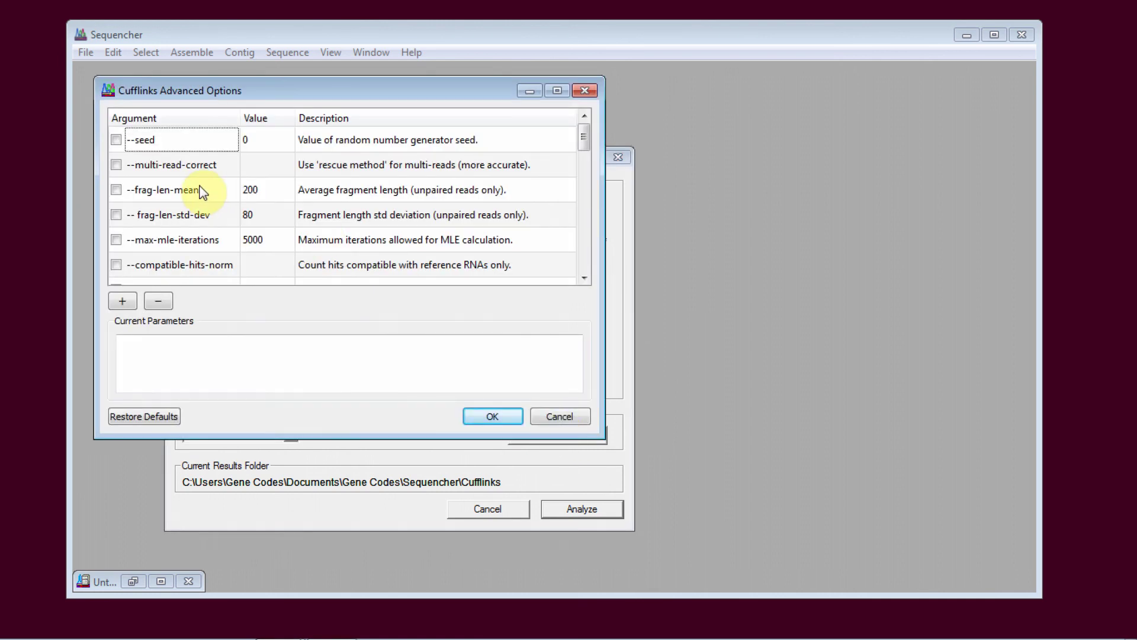
click(116, 189)
click(117, 239)
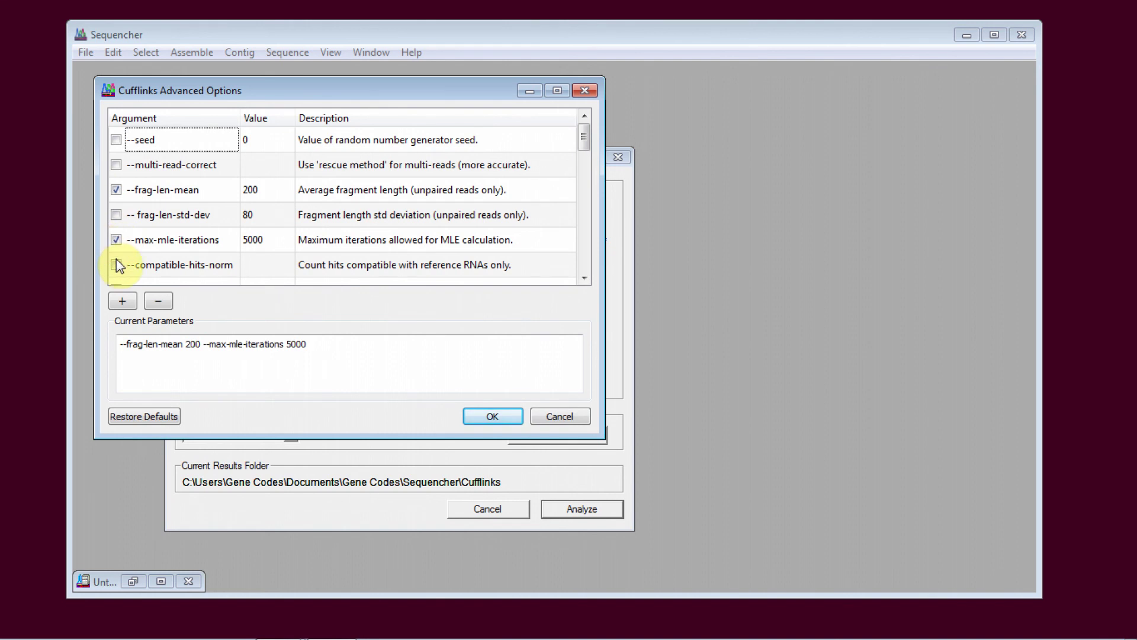
click(116, 264)
click(116, 215)
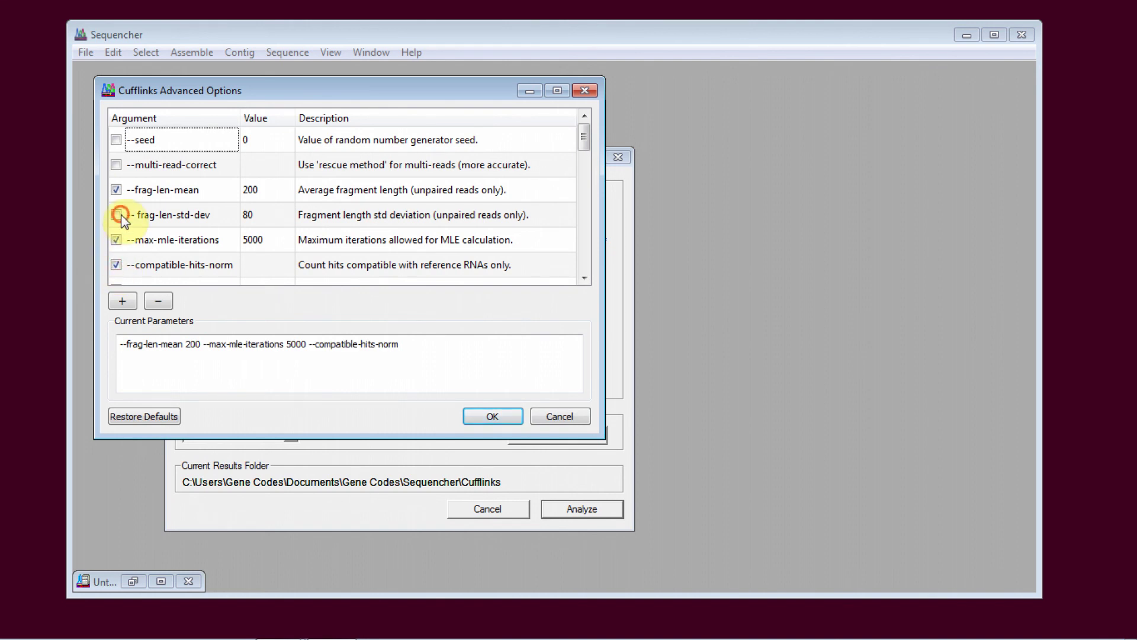
click(117, 165)
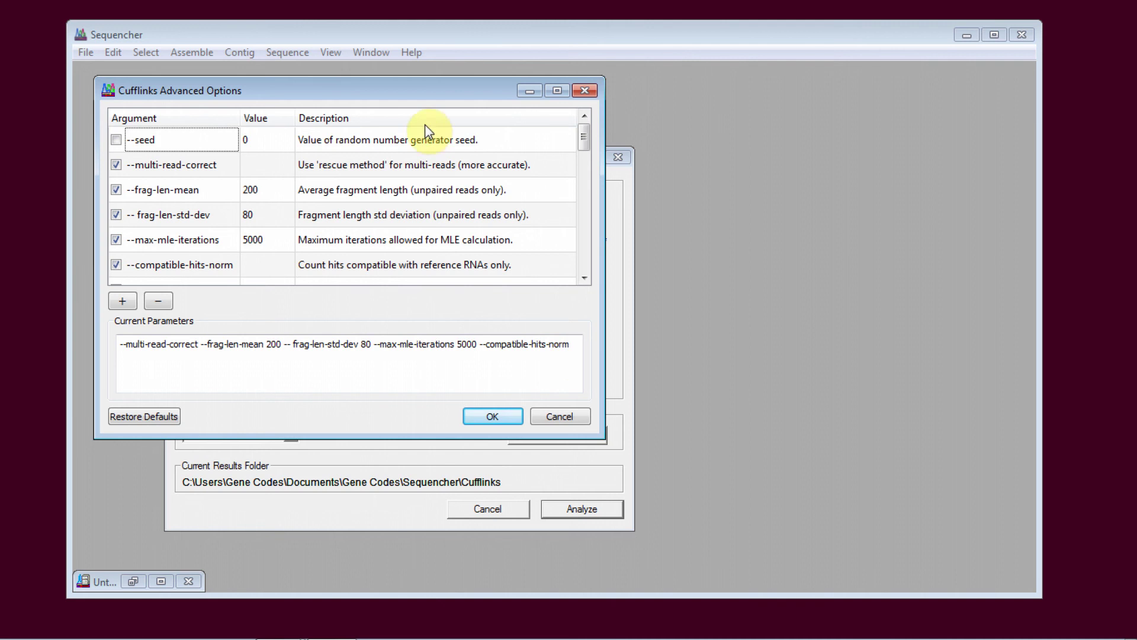
click(560, 417)
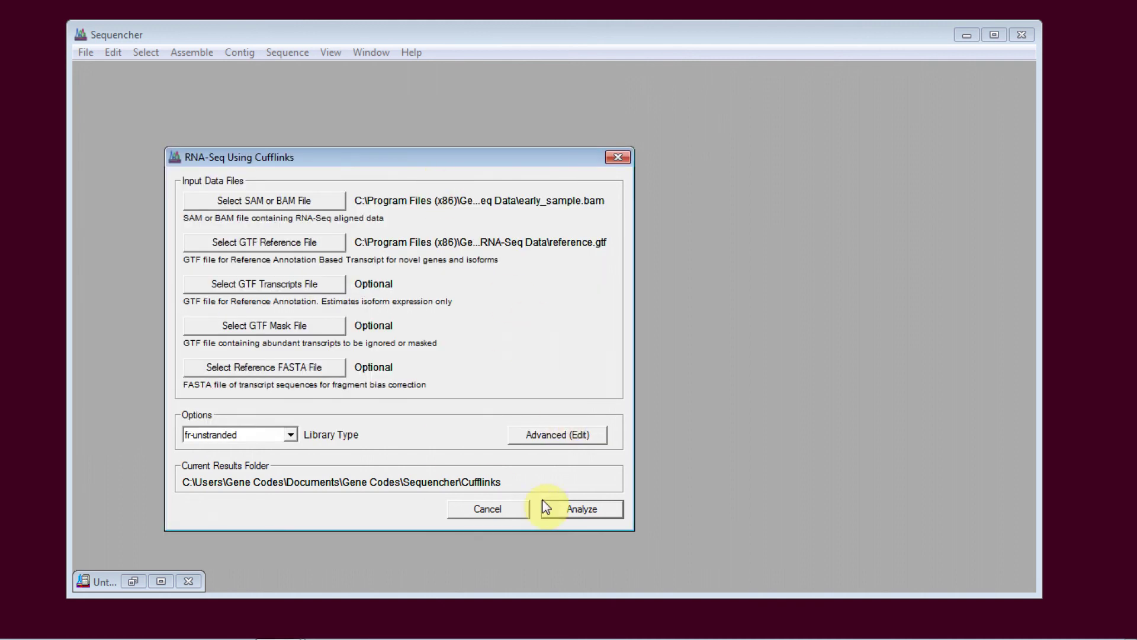
Step: Launch the Cufflinks analysis and open the External Data Browser of past runs
click(581, 510)
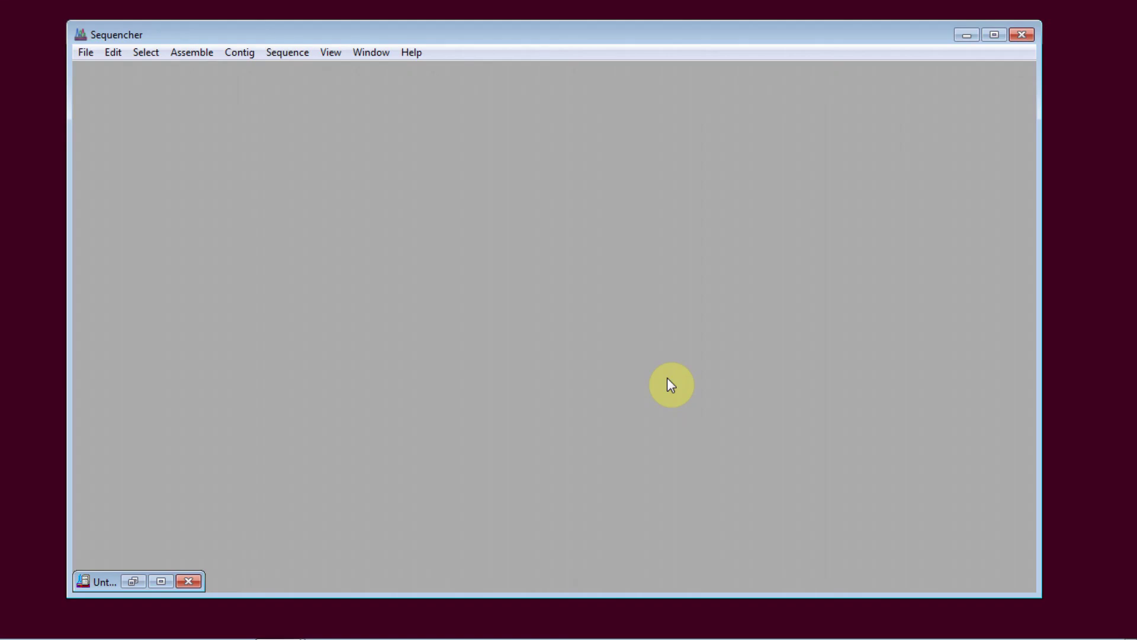
click(375, 52)
click(438, 414)
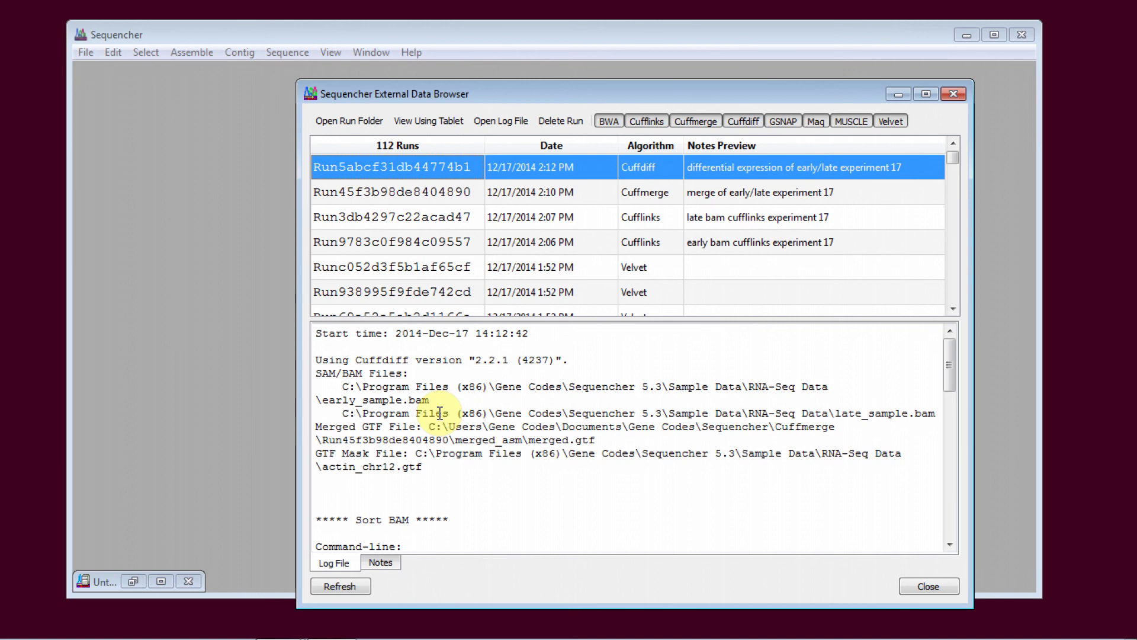
Step: View the early and late BAM Cufflinks run logs, then return to the main window
click(578, 241)
click(581, 219)
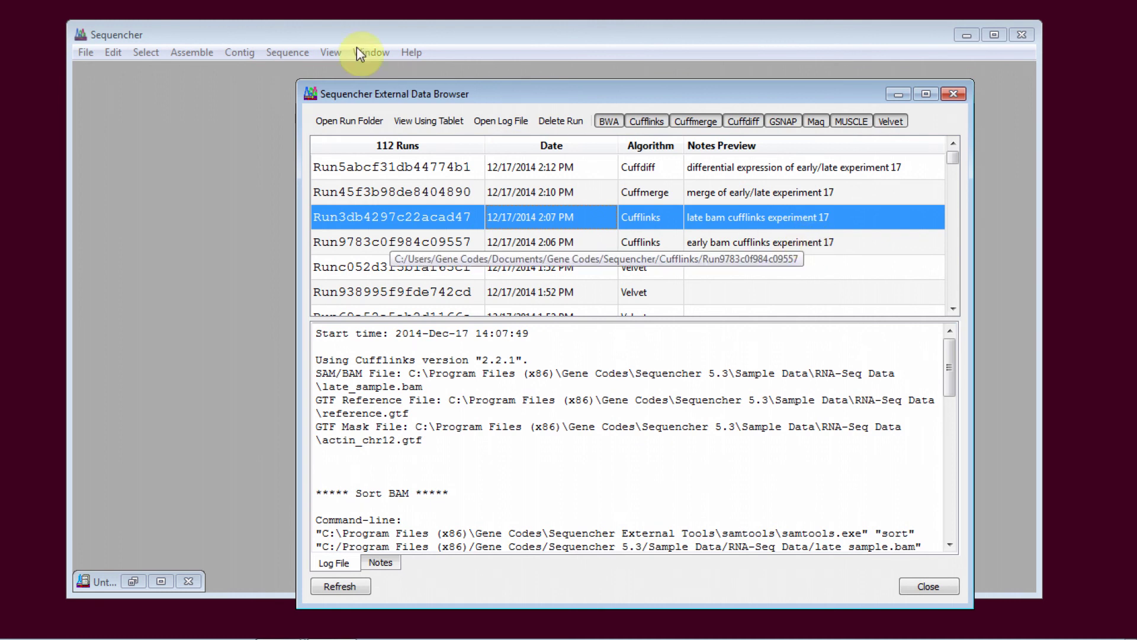
click(182, 52)
Step: Set up a Cuffmerge run and add transcripts.gtf from the Run3db4297c22acad47 Cufflinks run
click(182, 52)
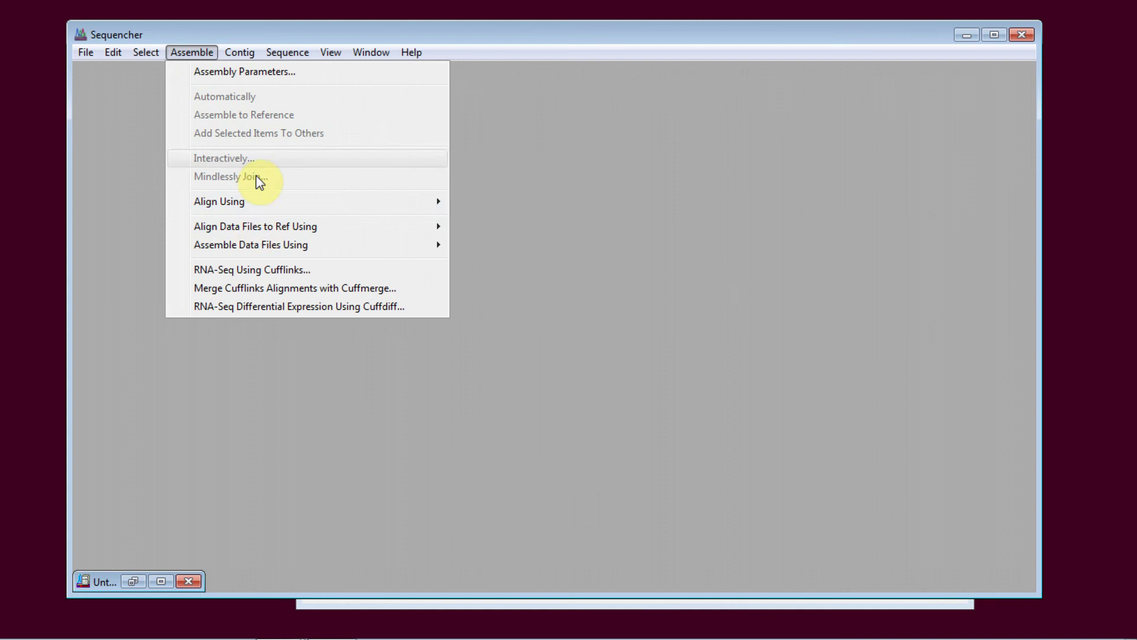
click(260, 293)
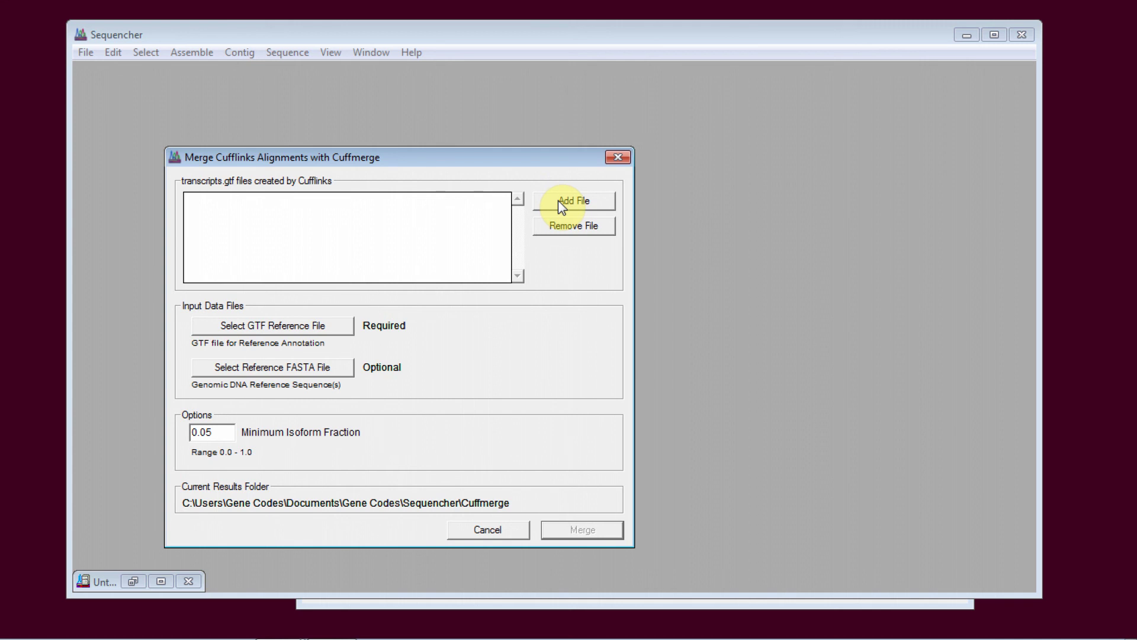
click(558, 200)
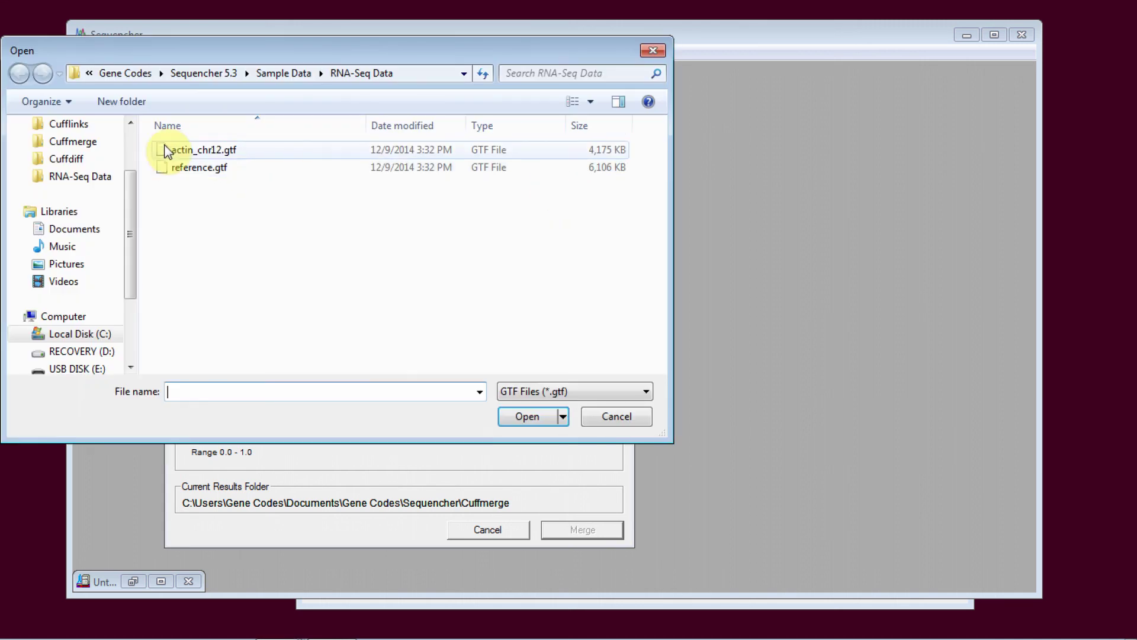
click(65, 123)
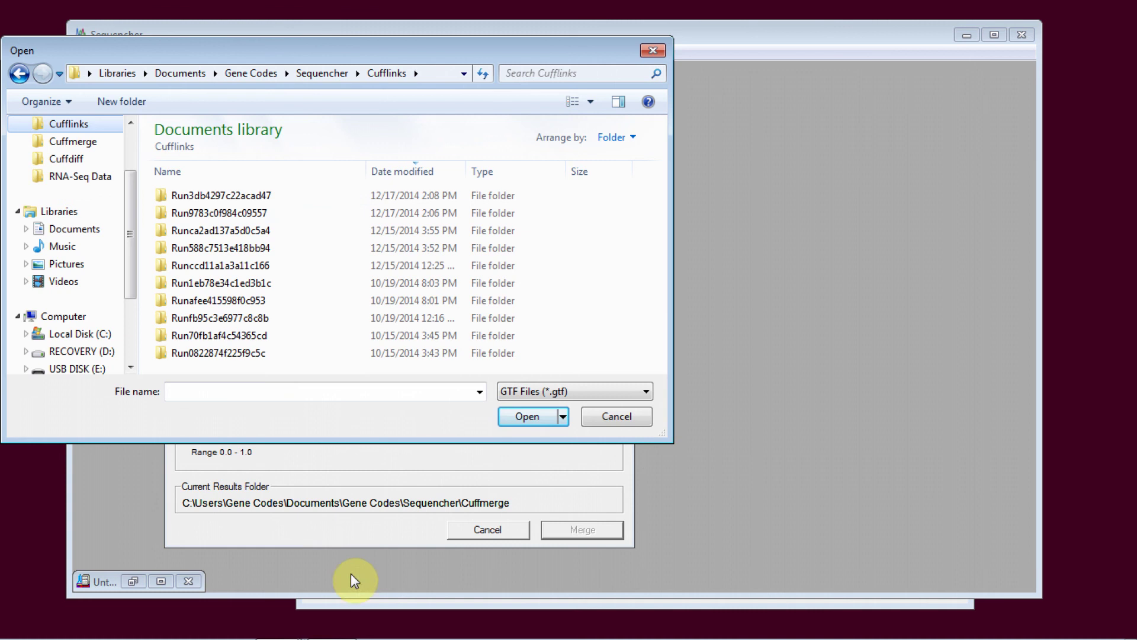
click(363, 607)
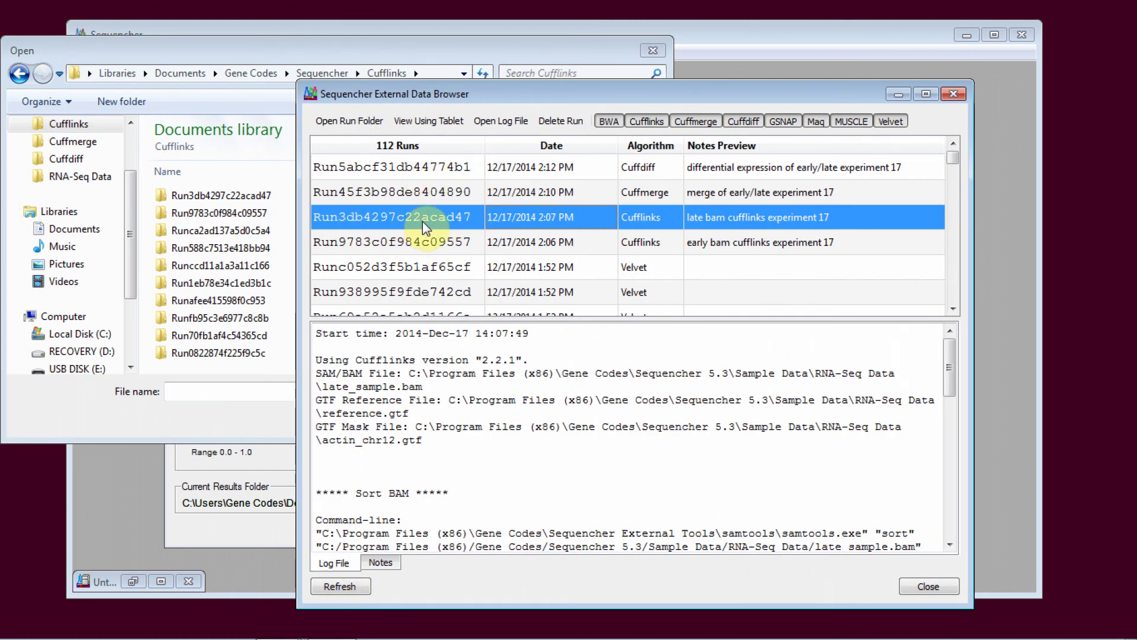
click(266, 51)
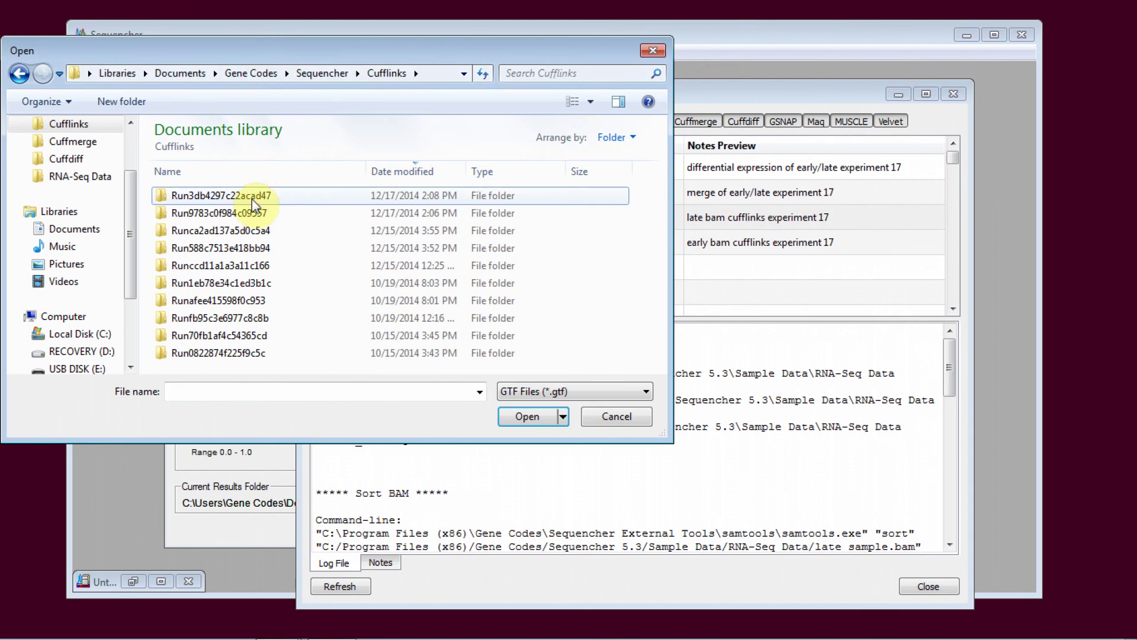
double_click(242, 200)
double_click(203, 196)
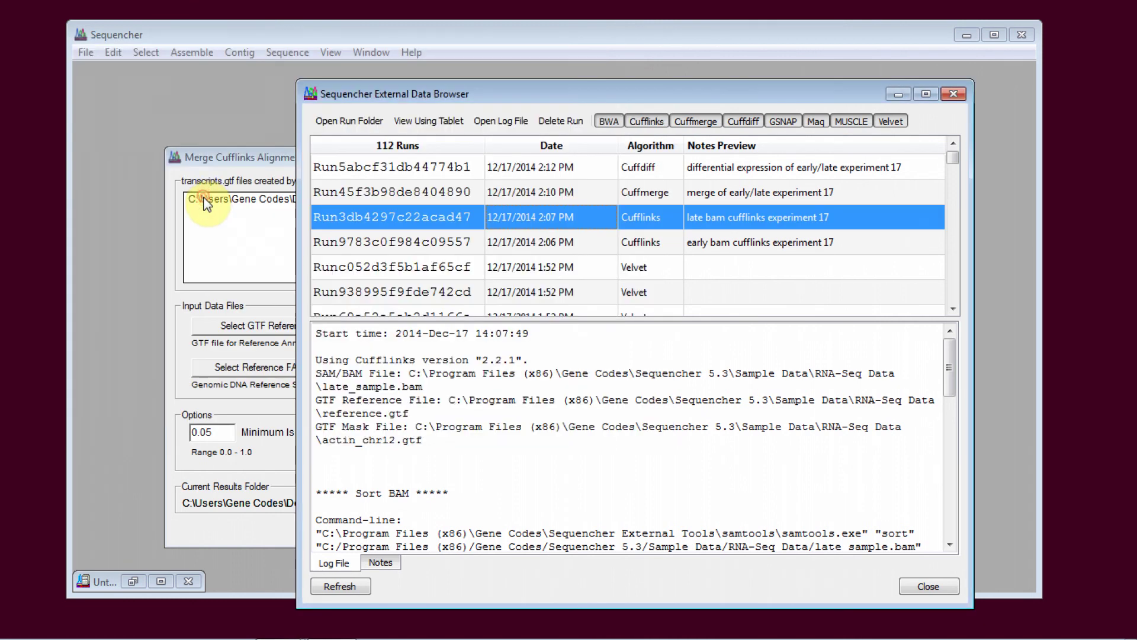
click(290, 158)
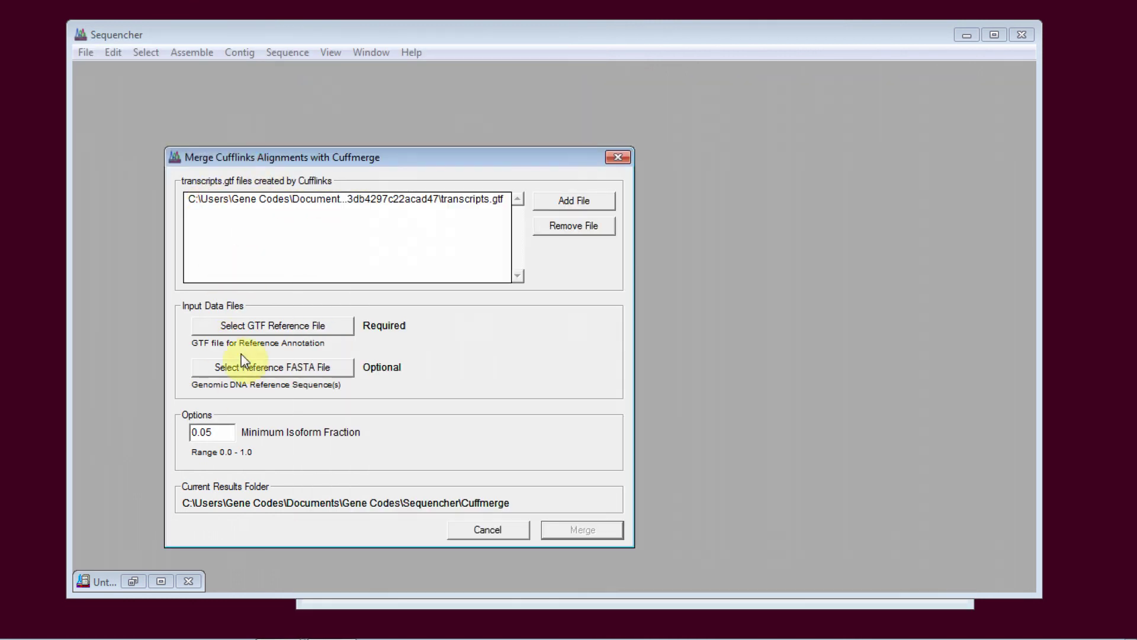
Step: Add transcripts.gtf from the Run9783c0f984c09557 Cufflinks run to the merge list
click(571, 204)
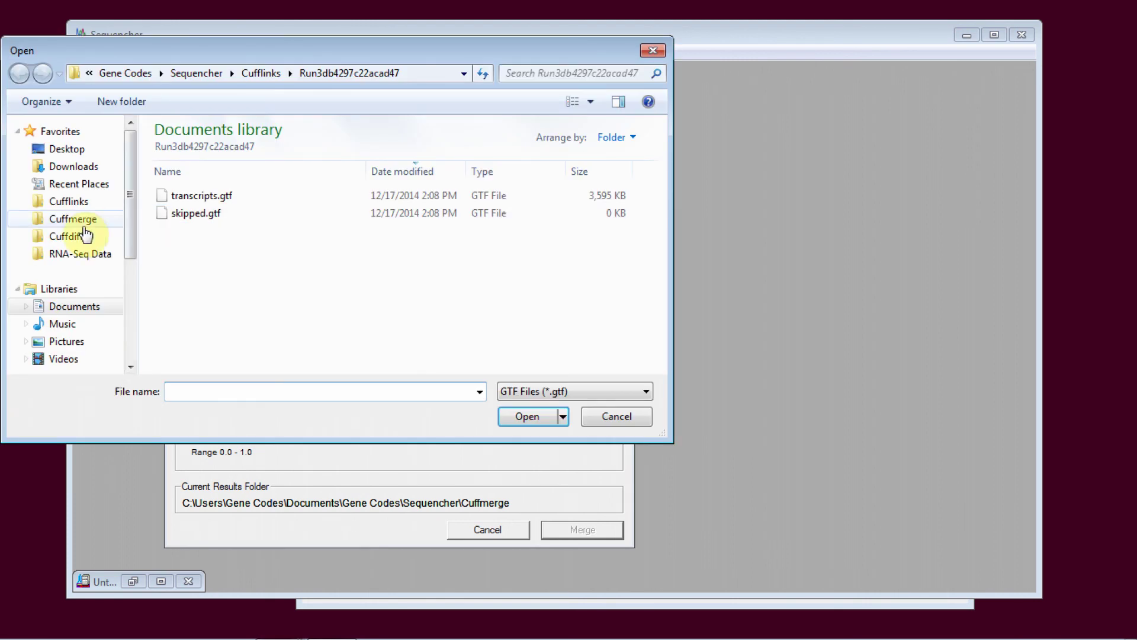
click(69, 202)
double_click(196, 212)
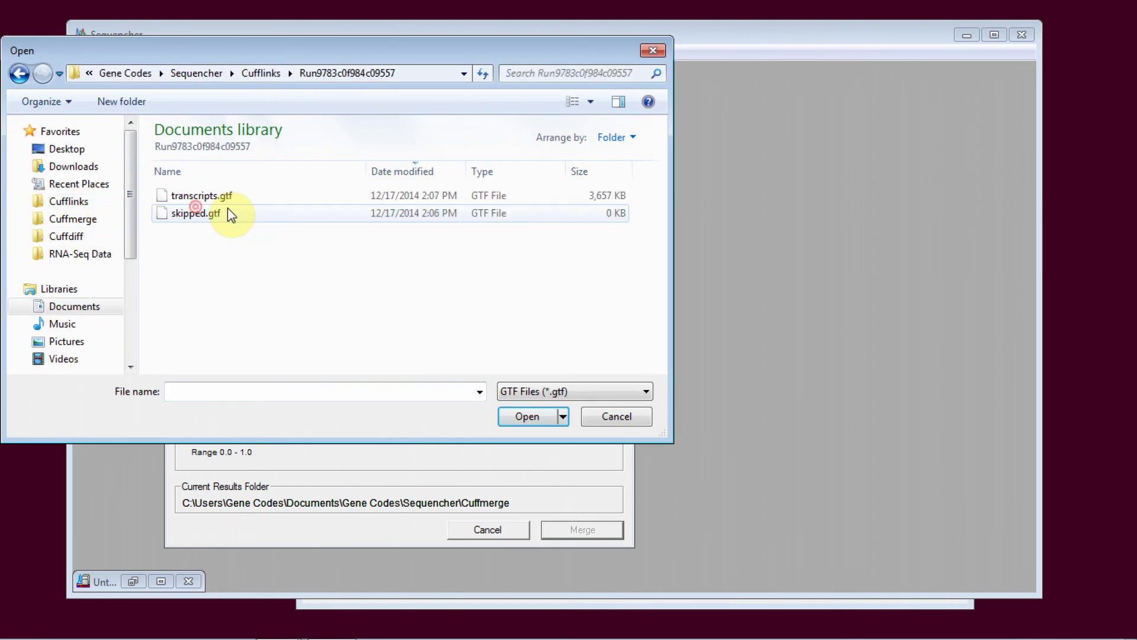
double_click(201, 196)
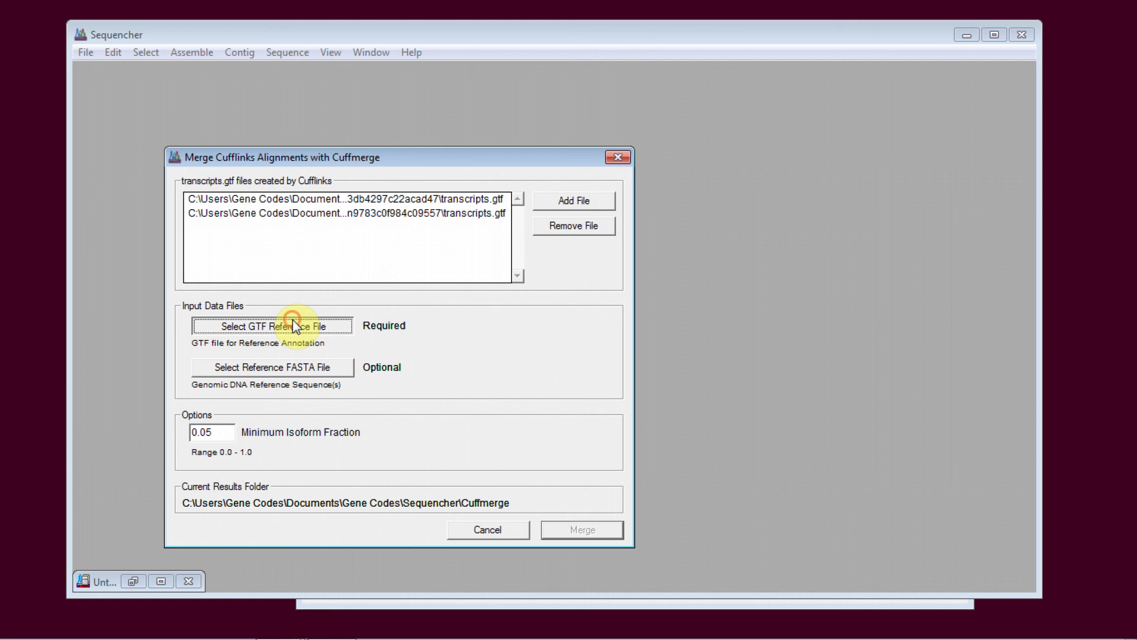
Step: Set reference.gtf from the RNA-Seq Data folder as the Cuffmerge GTF reference
click(368, 325)
click(80, 255)
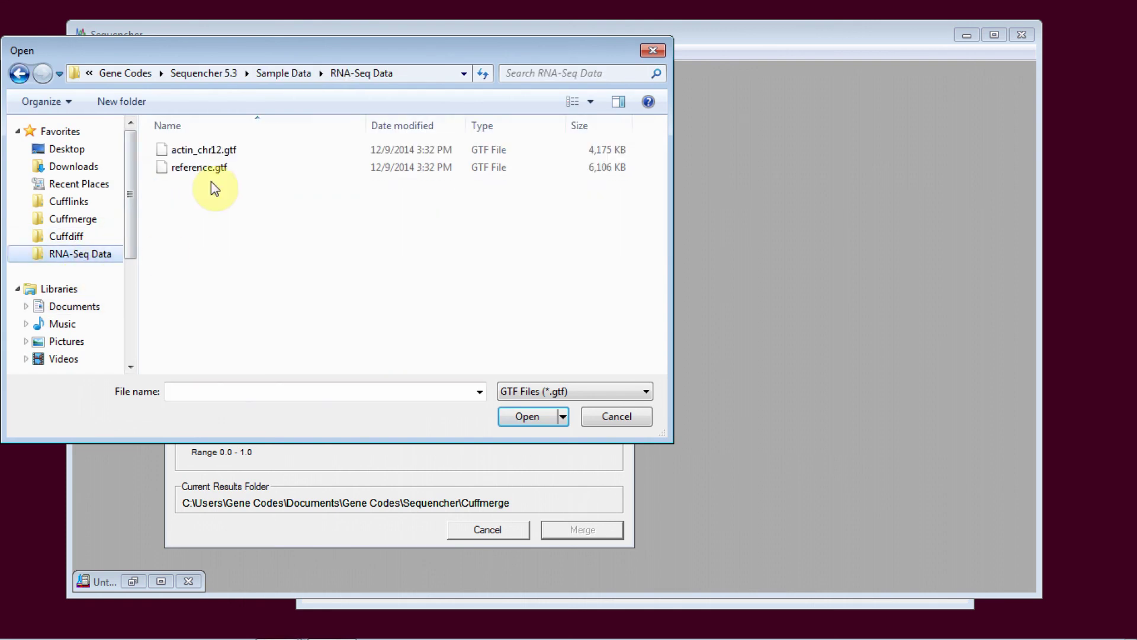
click(209, 170)
double_click(208, 169)
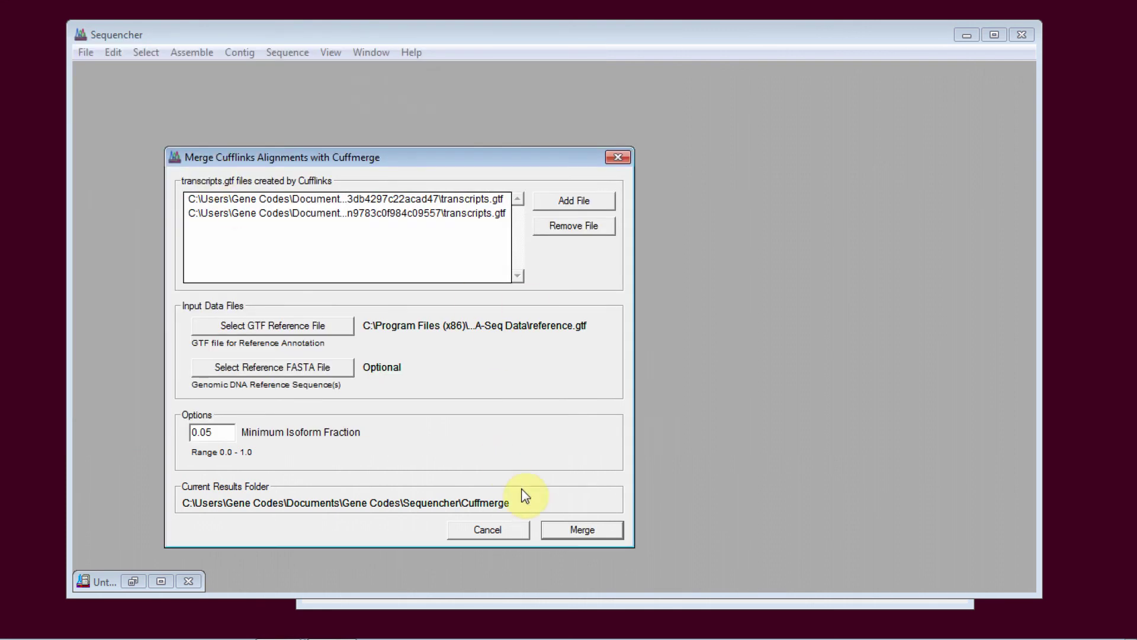
Step: Run the Cuffmerge merge, then set up Cuffdiff with early_sample.bam and late_sample.bam
click(592, 531)
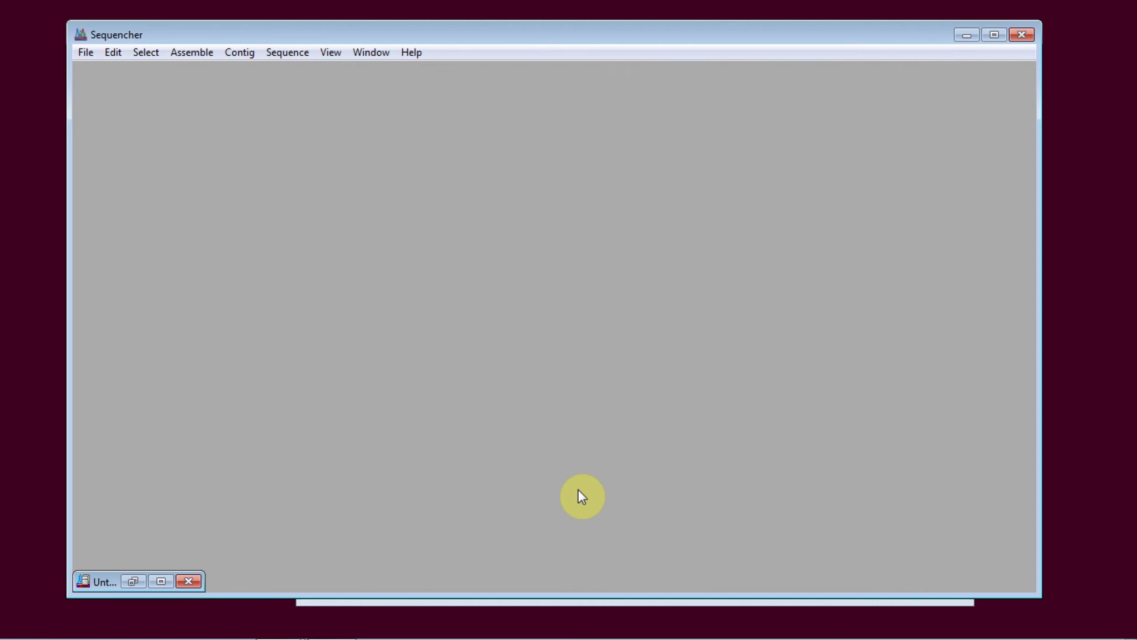
click(192, 52)
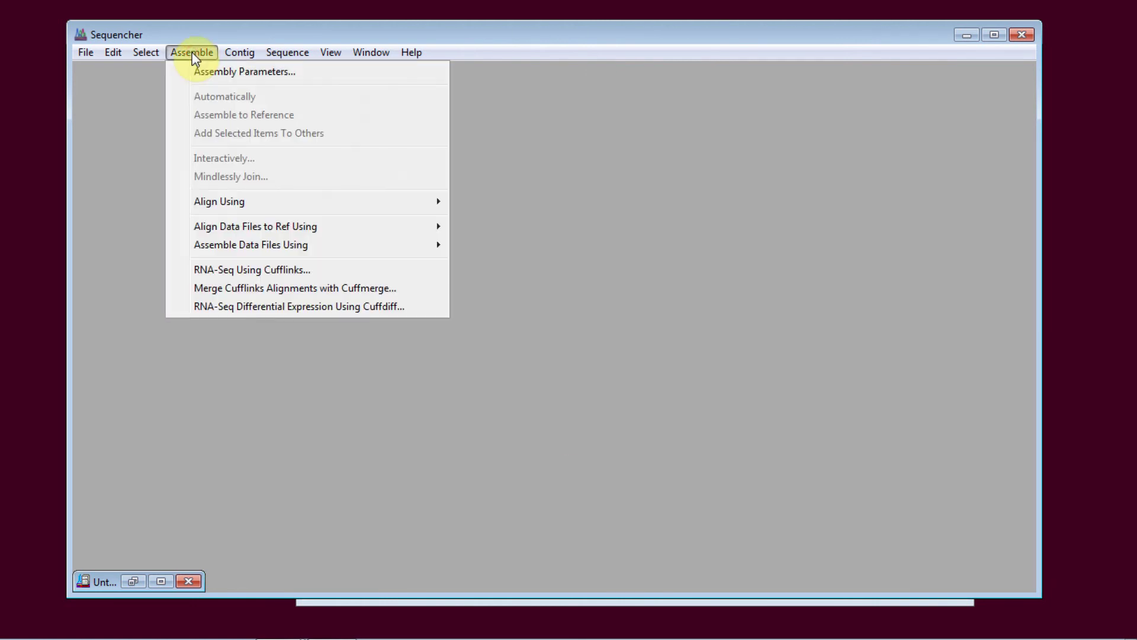
click(265, 307)
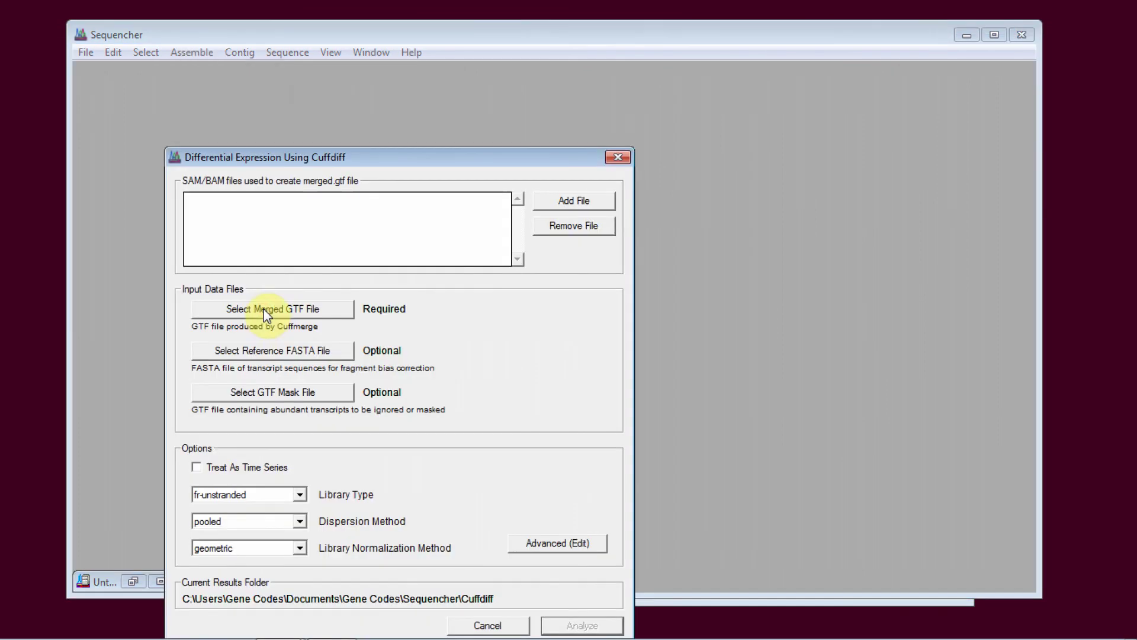
click(577, 204)
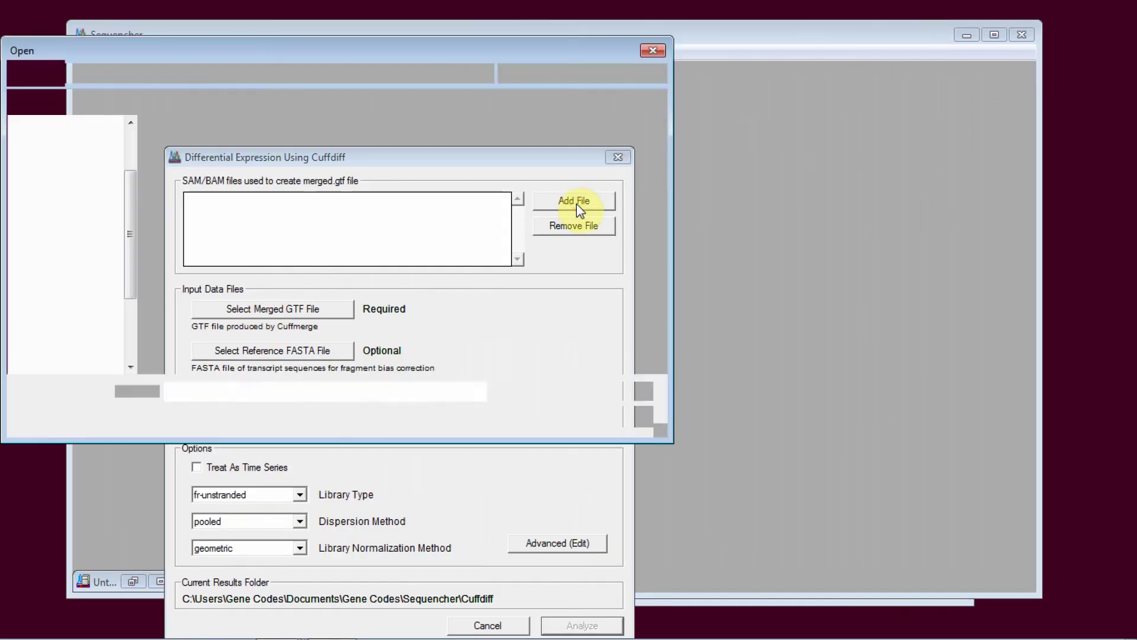
double_click(237, 154)
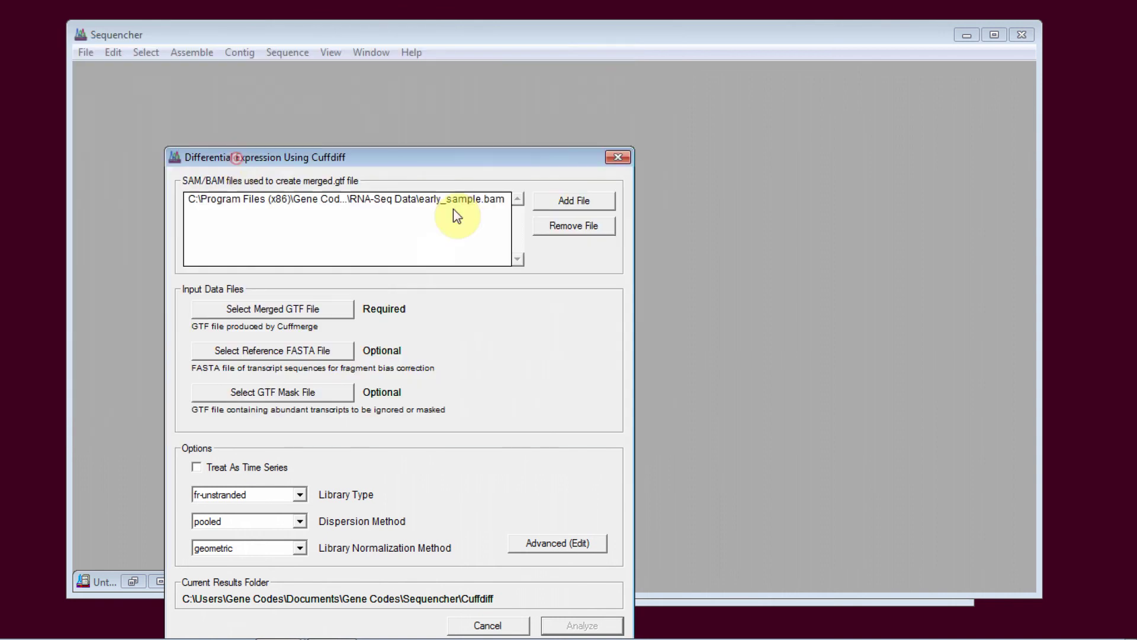
click(574, 204)
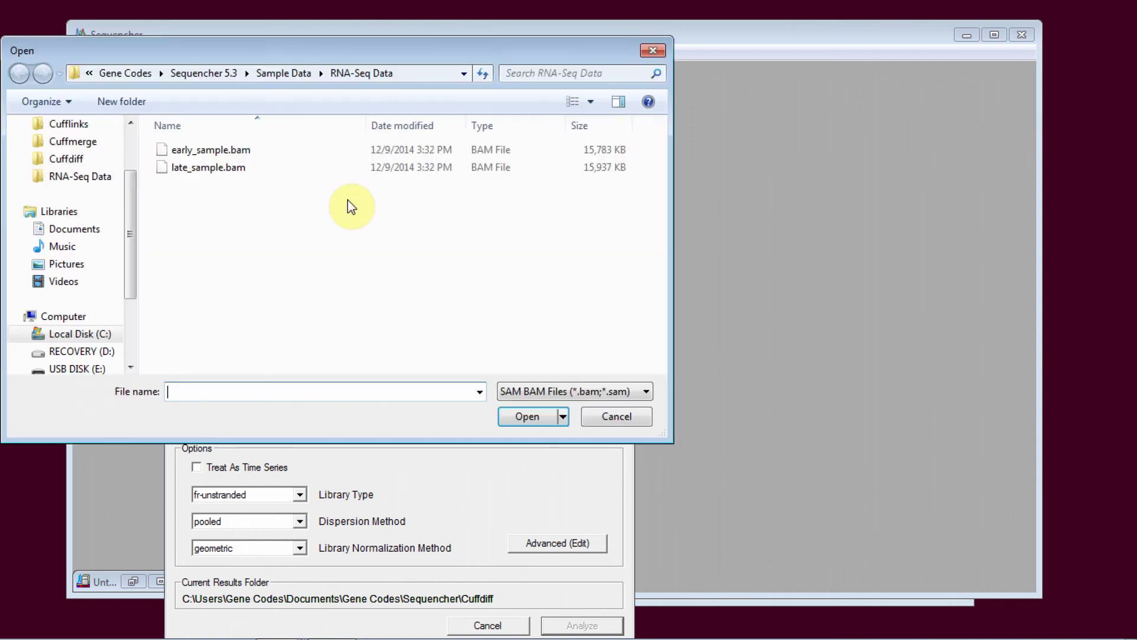
double_click(227, 172)
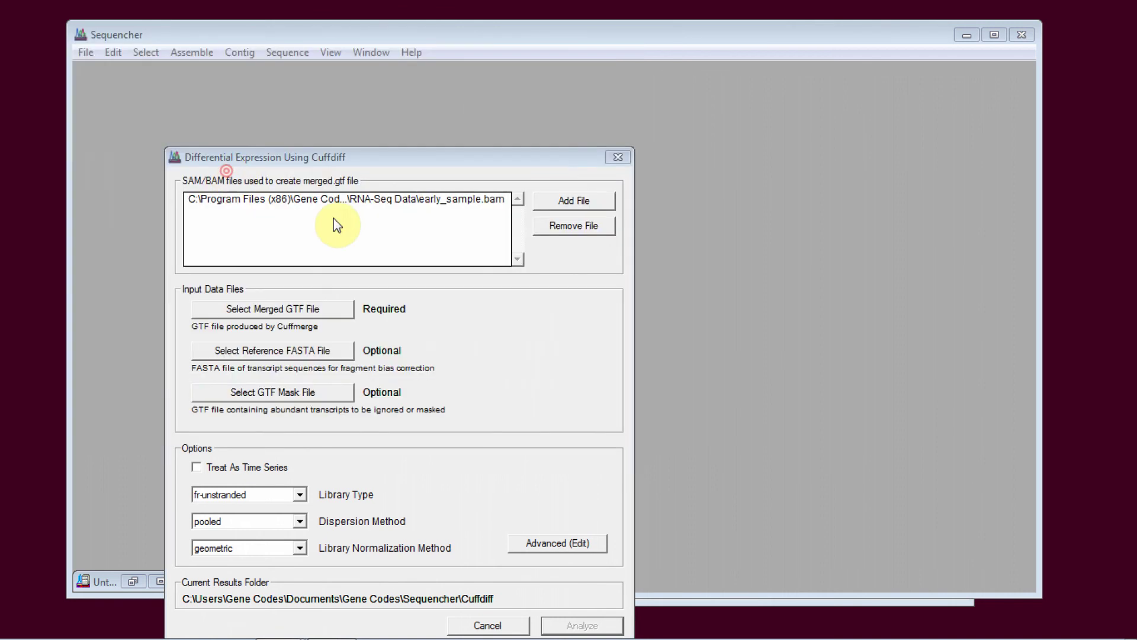
Step: Use merged.gtf from the Cuffmerge run as the merged GTF and actin_chr12.gtf as the mask
click(288, 314)
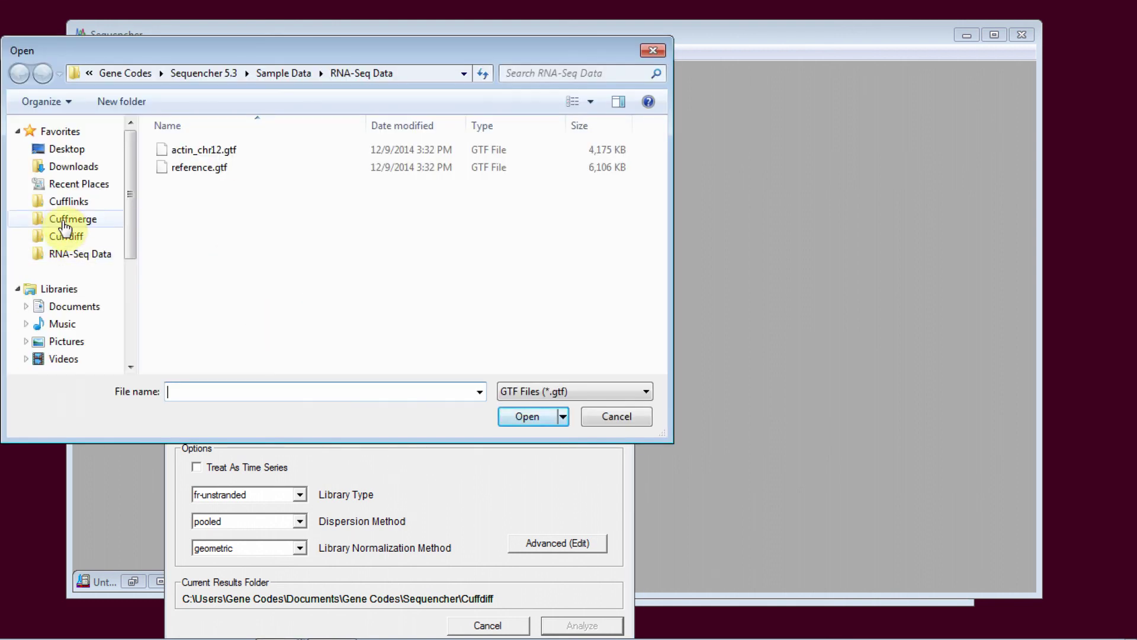
click(67, 221)
double_click(205, 201)
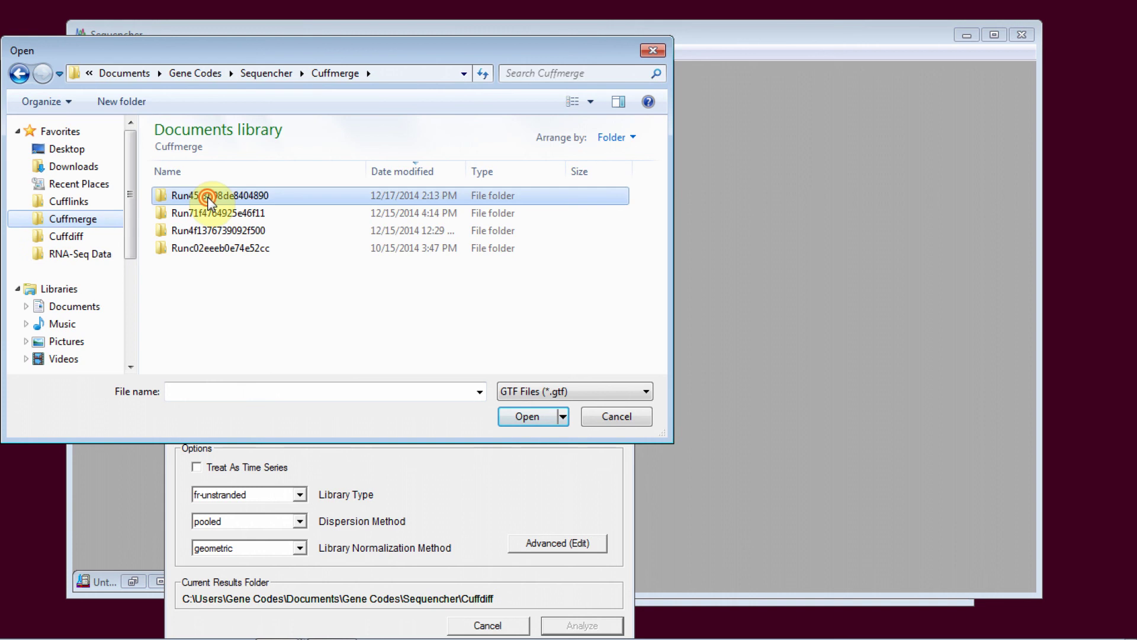
double_click(198, 201)
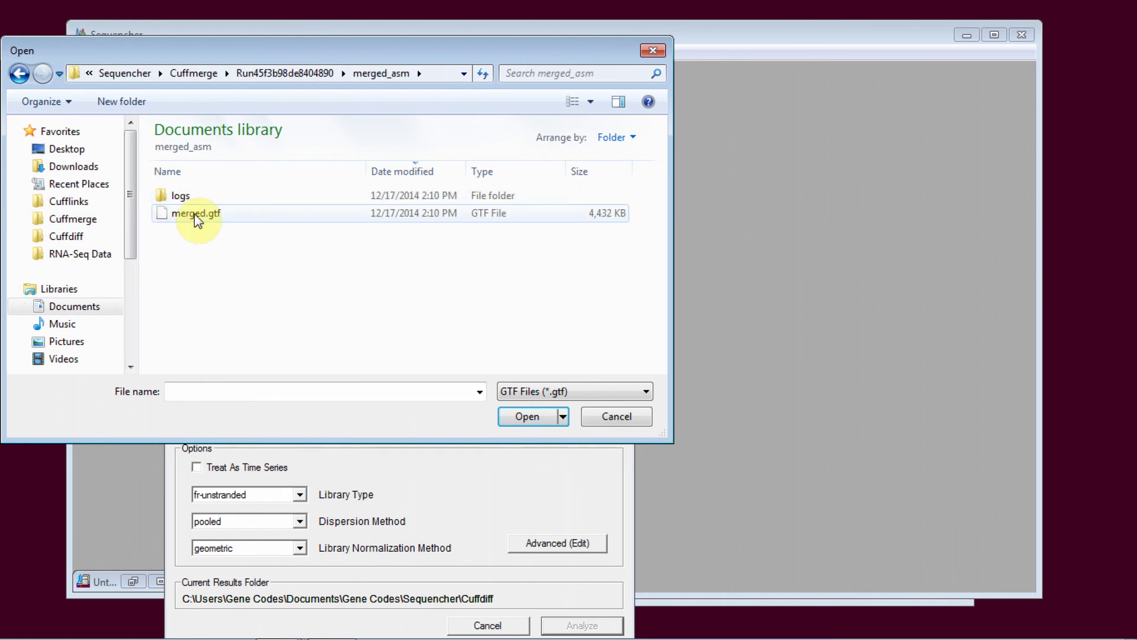
double_click(195, 214)
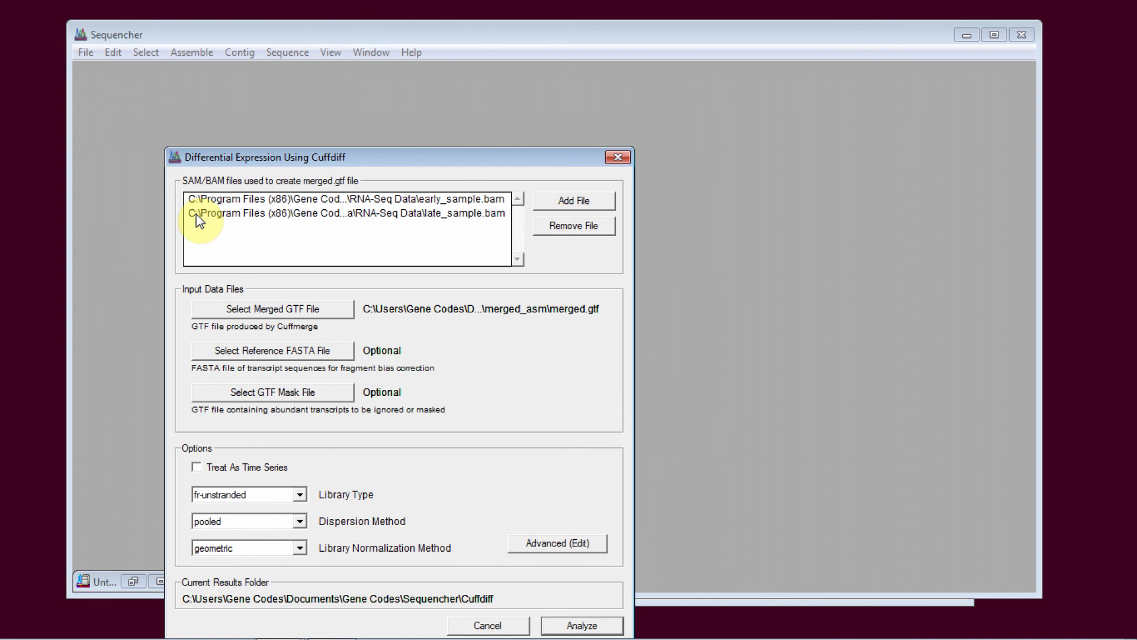
click(291, 395)
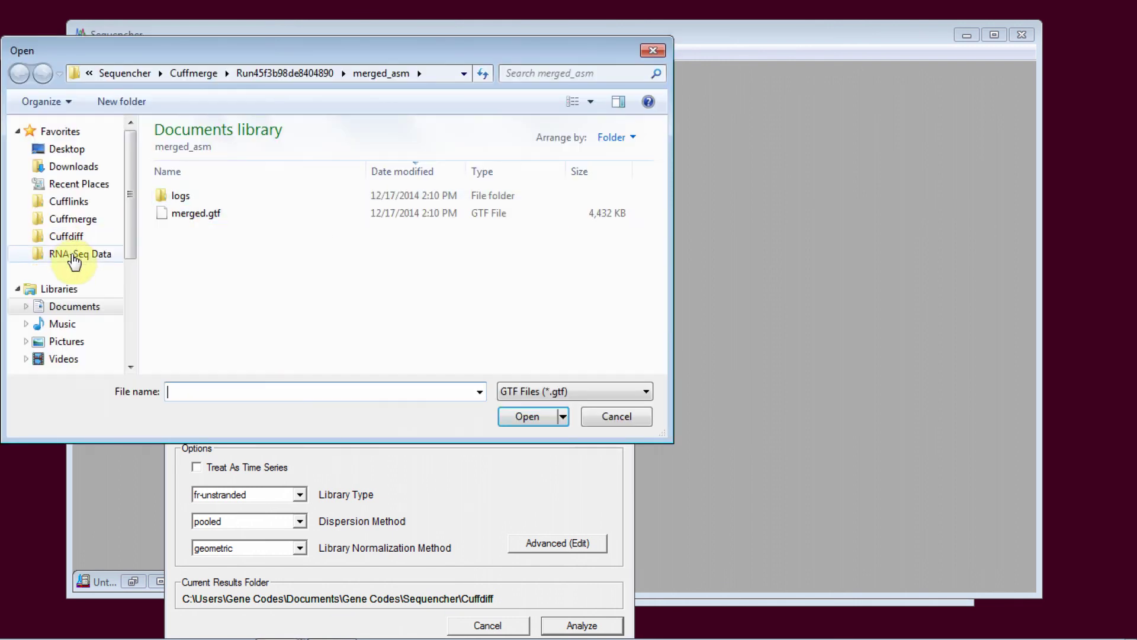
click(74, 256)
double_click(207, 152)
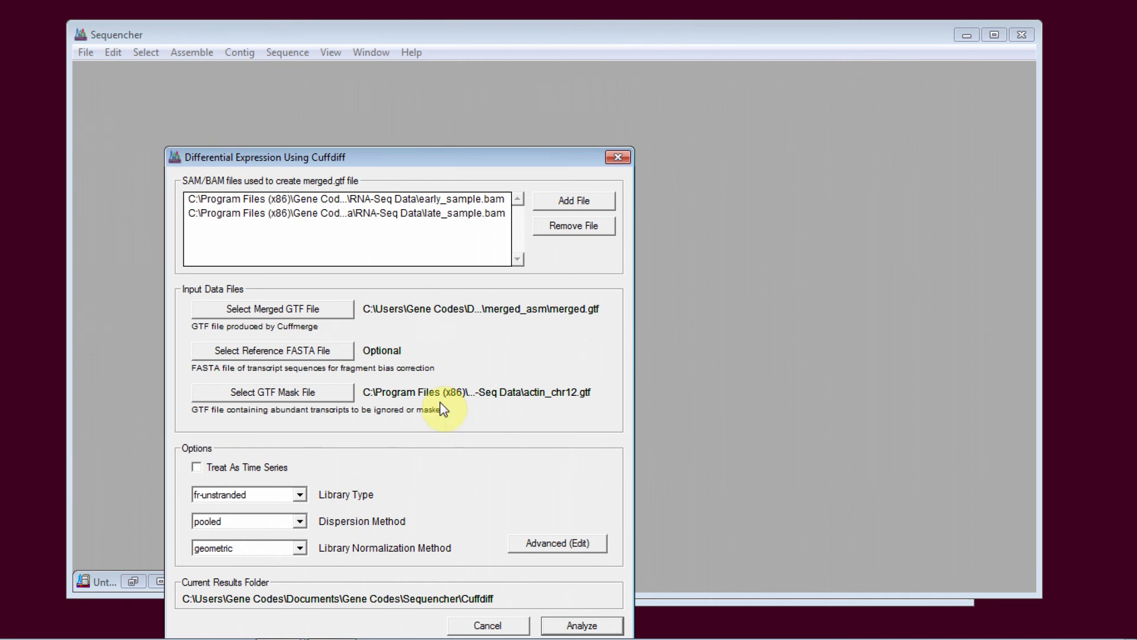
Step: Review the advanced Cuffdiff options without changes and start the differential expression analysis
click(564, 548)
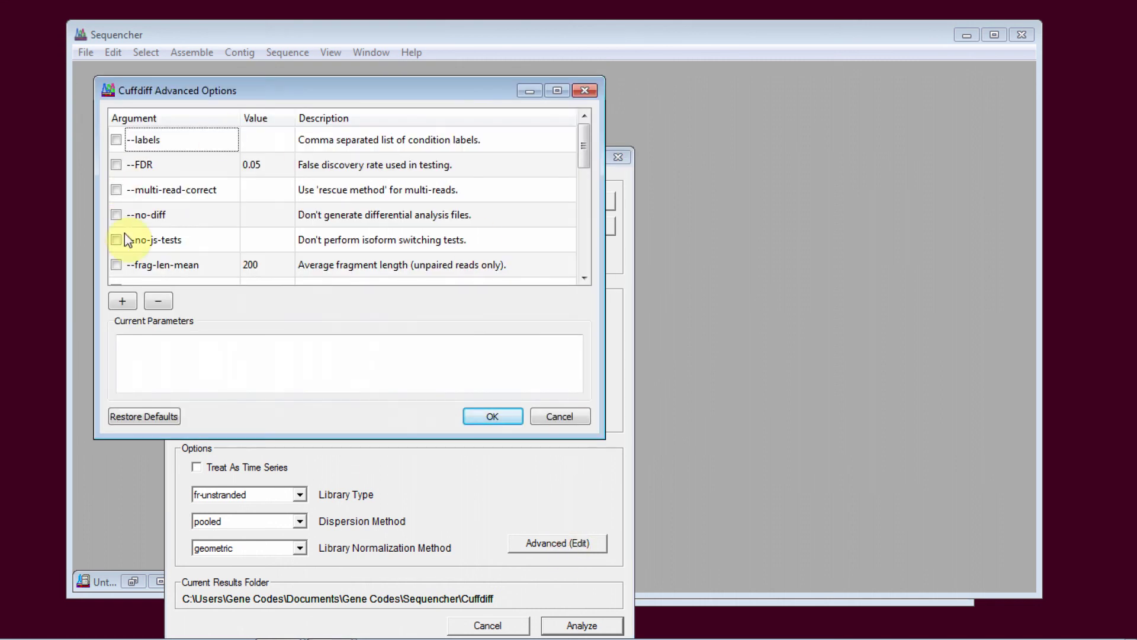
drag(584, 144, 600, 254)
click(559, 417)
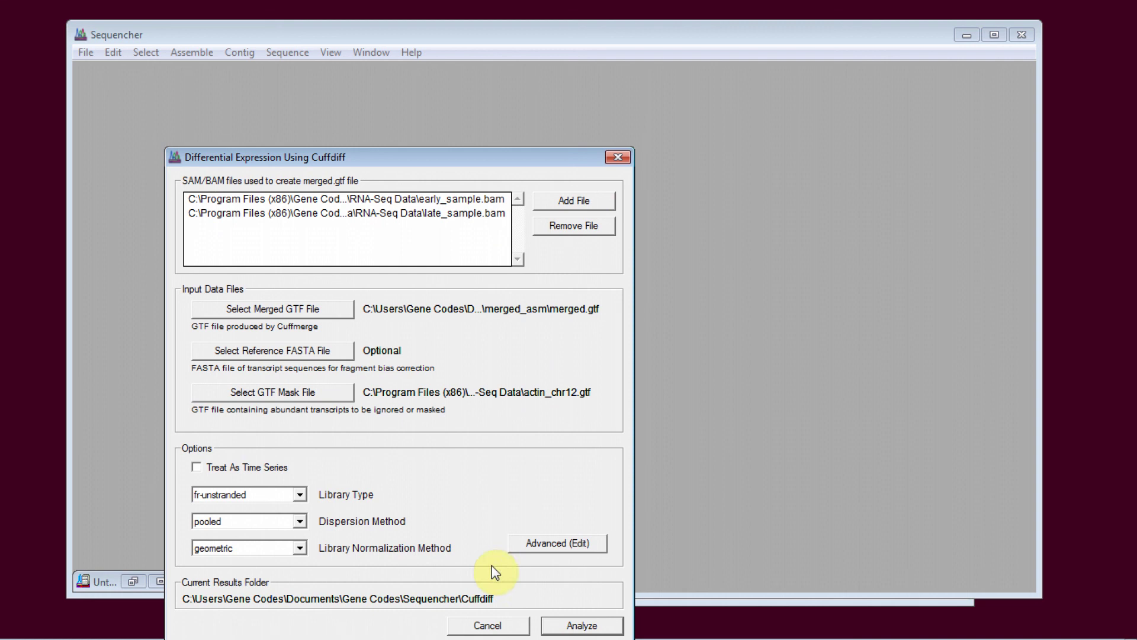
click(586, 628)
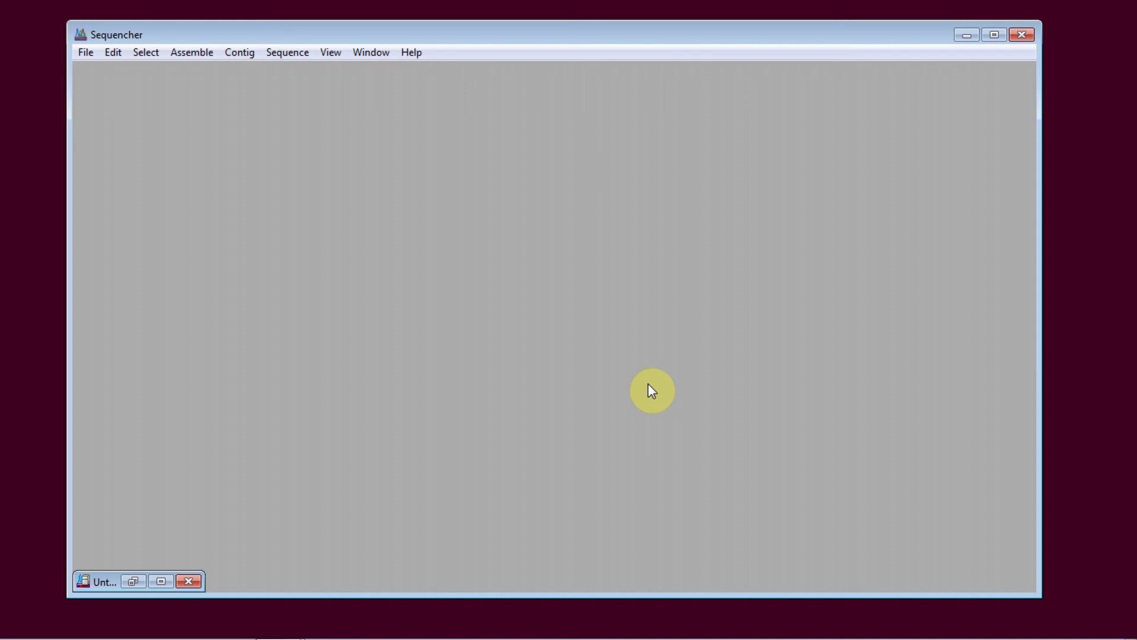
Step: Load isoform_exp.diff from the Runf4fa35adc12a3a1a Cuffdiff results and enlarge its window
click(331, 53)
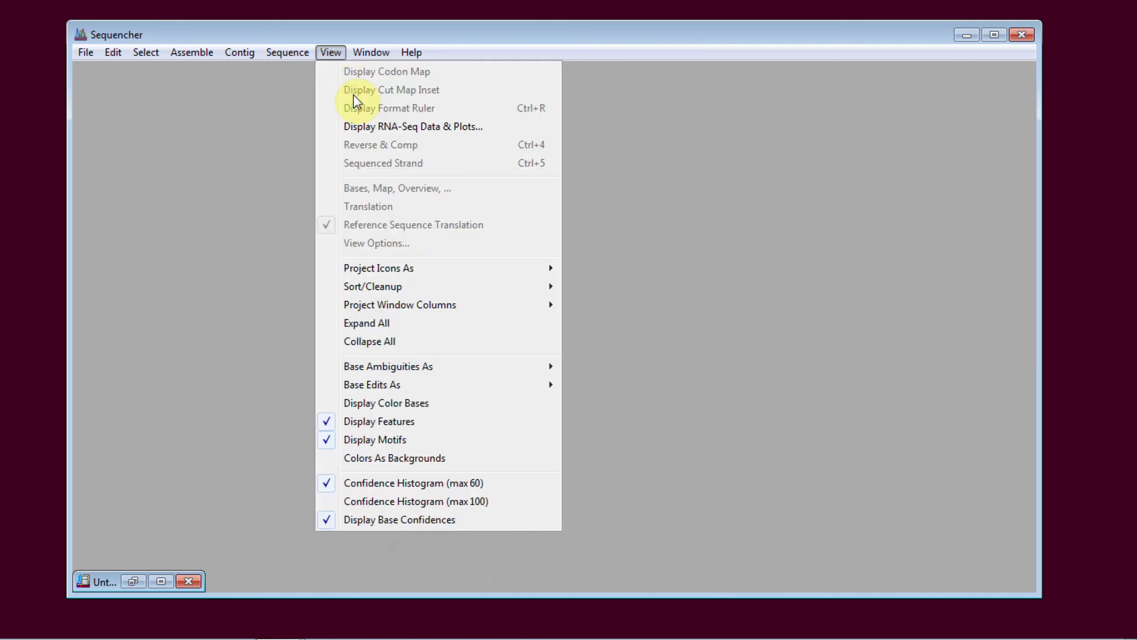
click(404, 129)
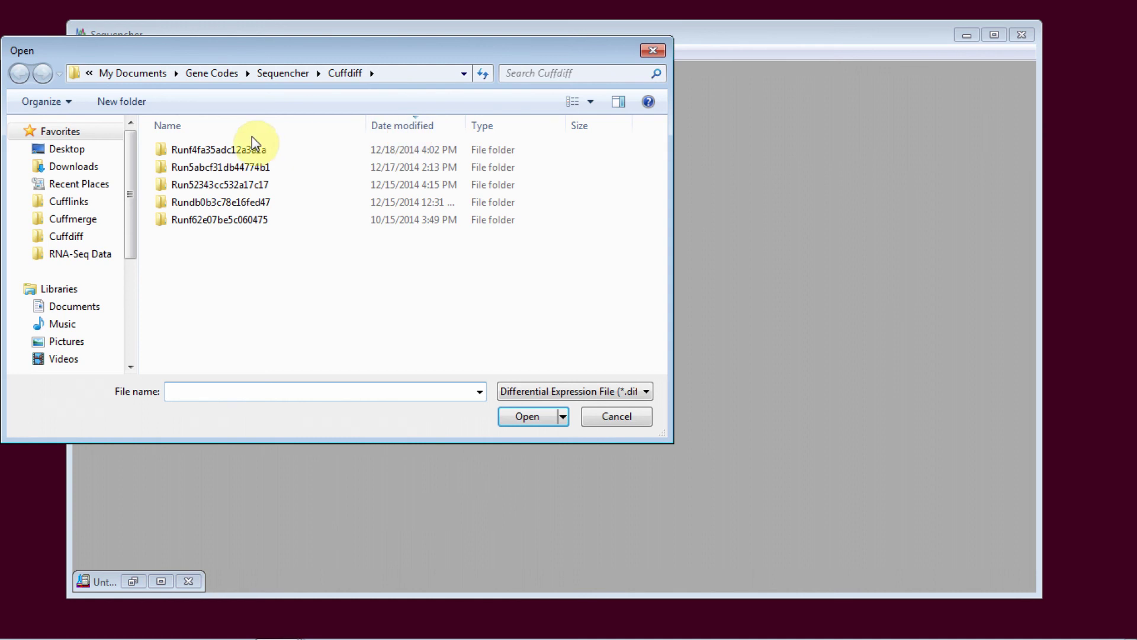
double_click(220, 151)
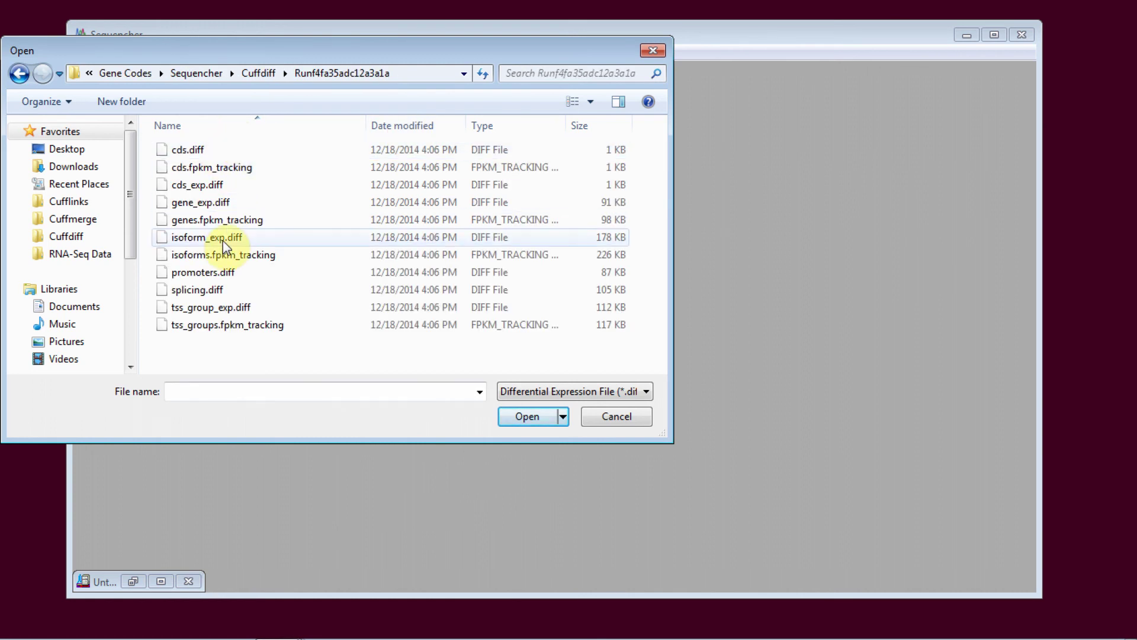
double_click(223, 238)
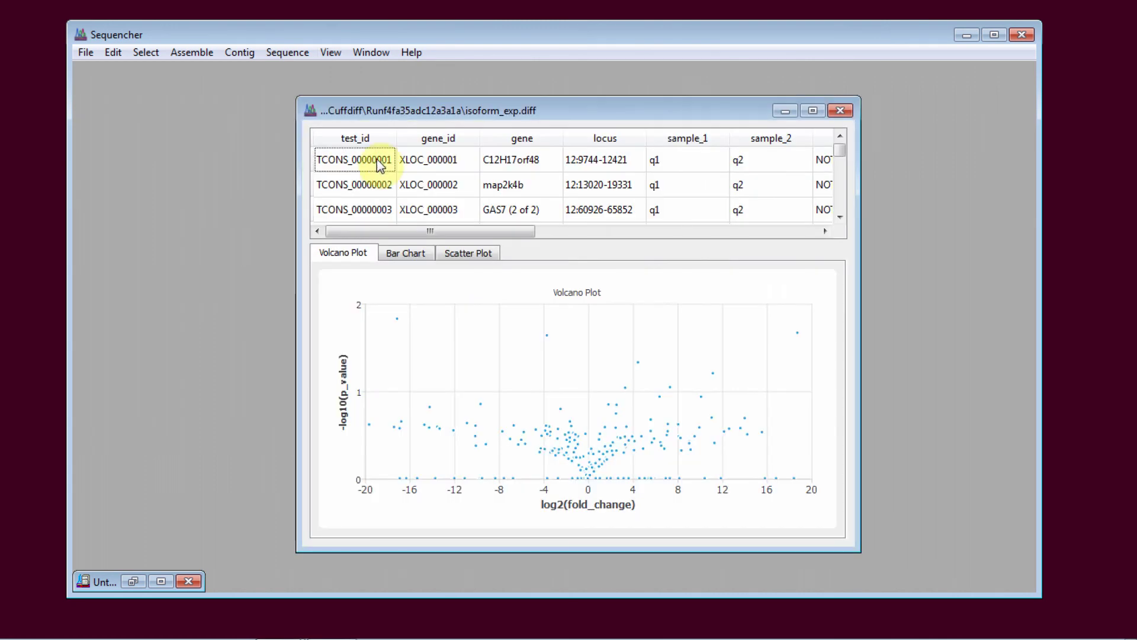
drag(435, 109, 230, 83)
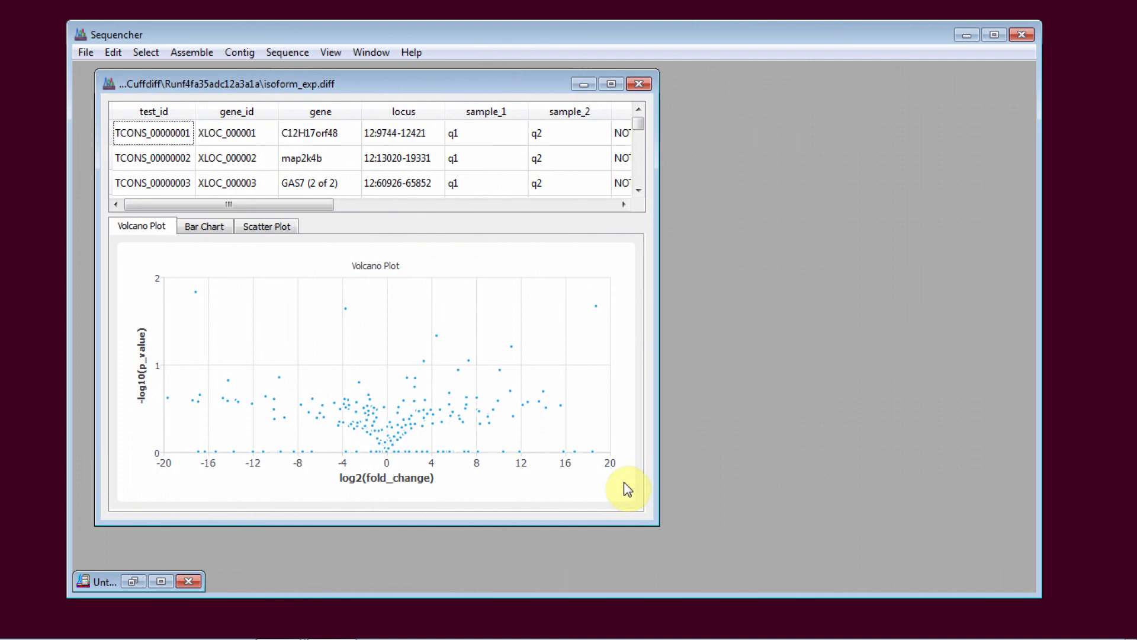
drag(655, 524, 947, 585)
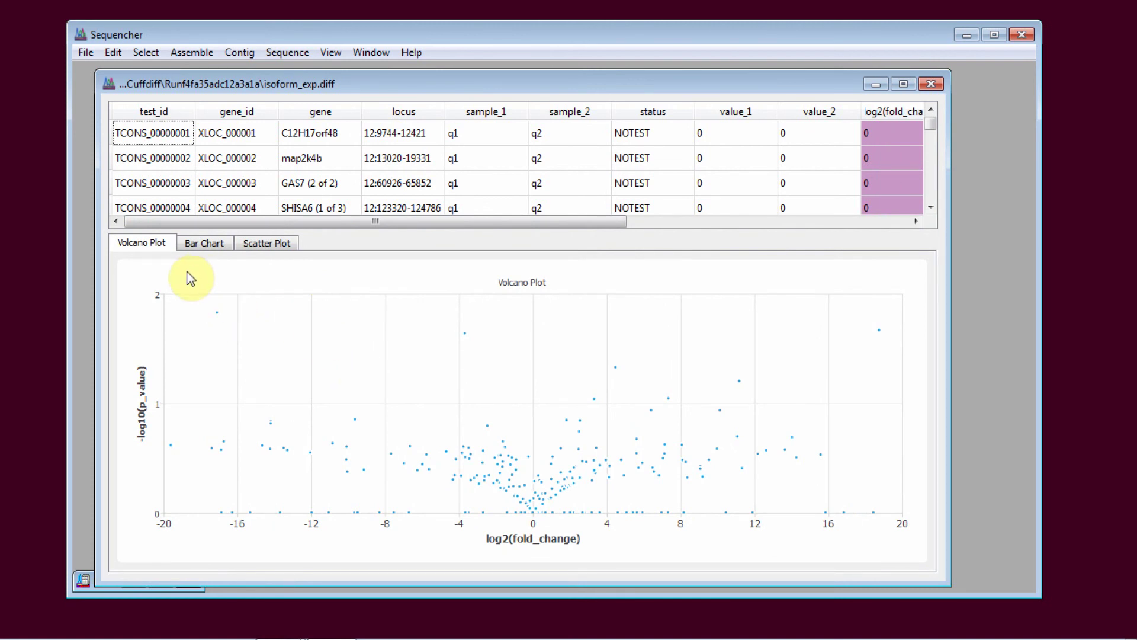
Step: Browse the bar chart, scatter and volcano plots, jumping the table to the selected isoforms
click(205, 244)
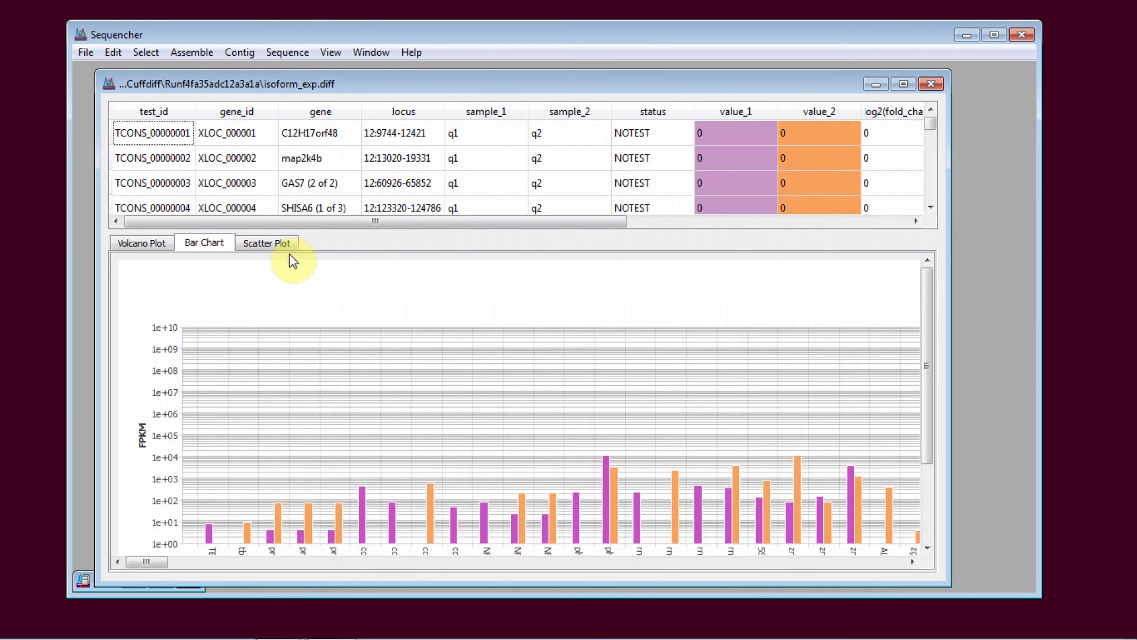
click(285, 246)
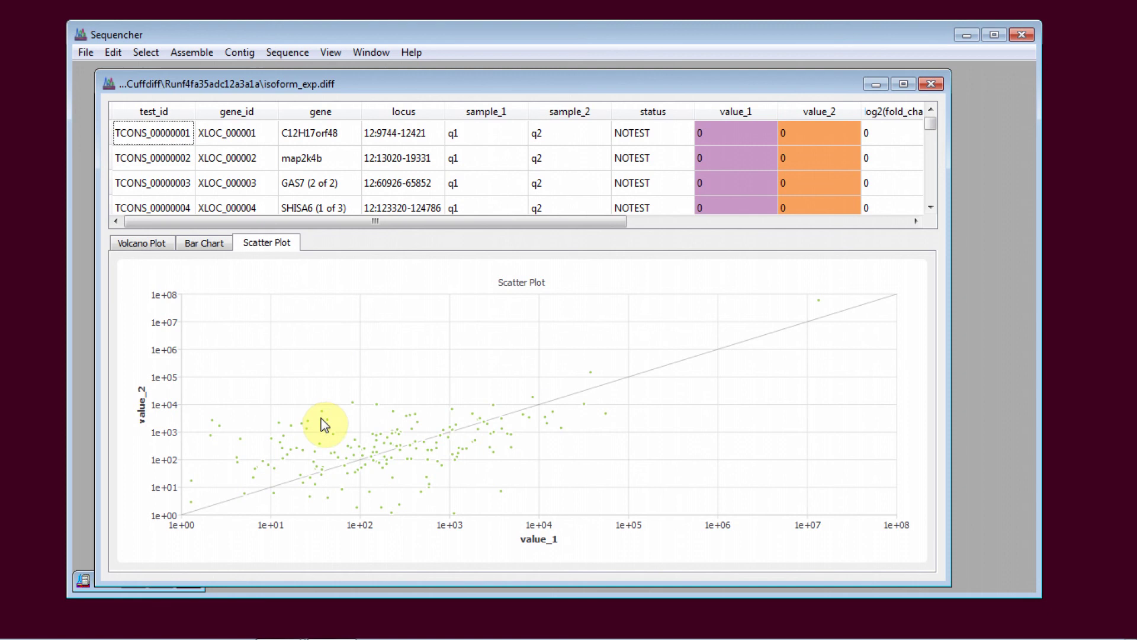
click(322, 413)
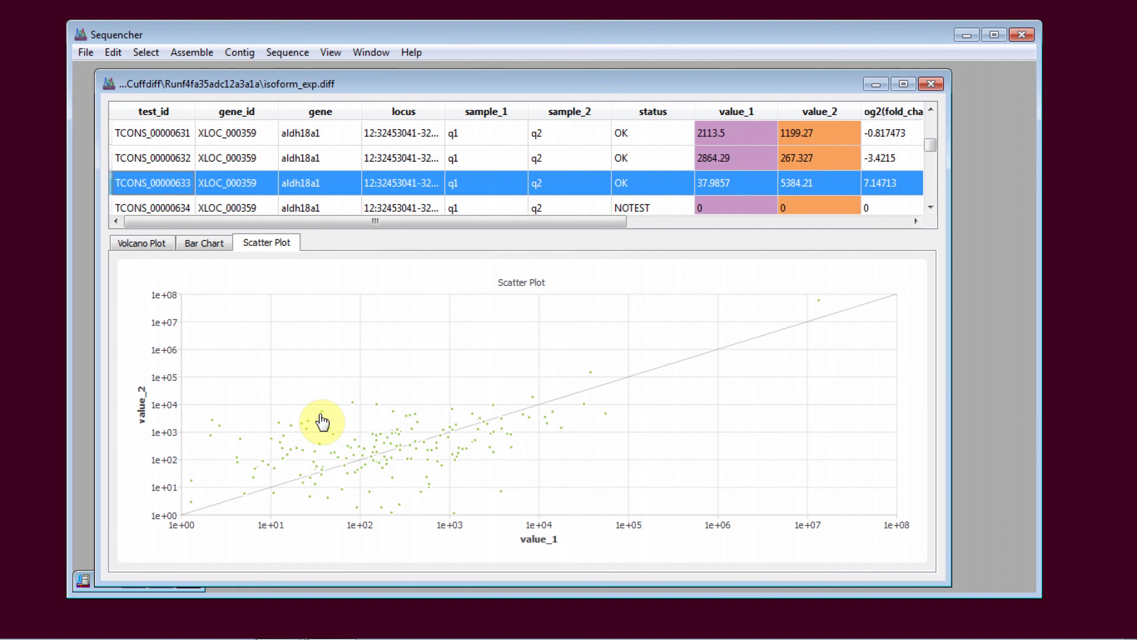
click(204, 243)
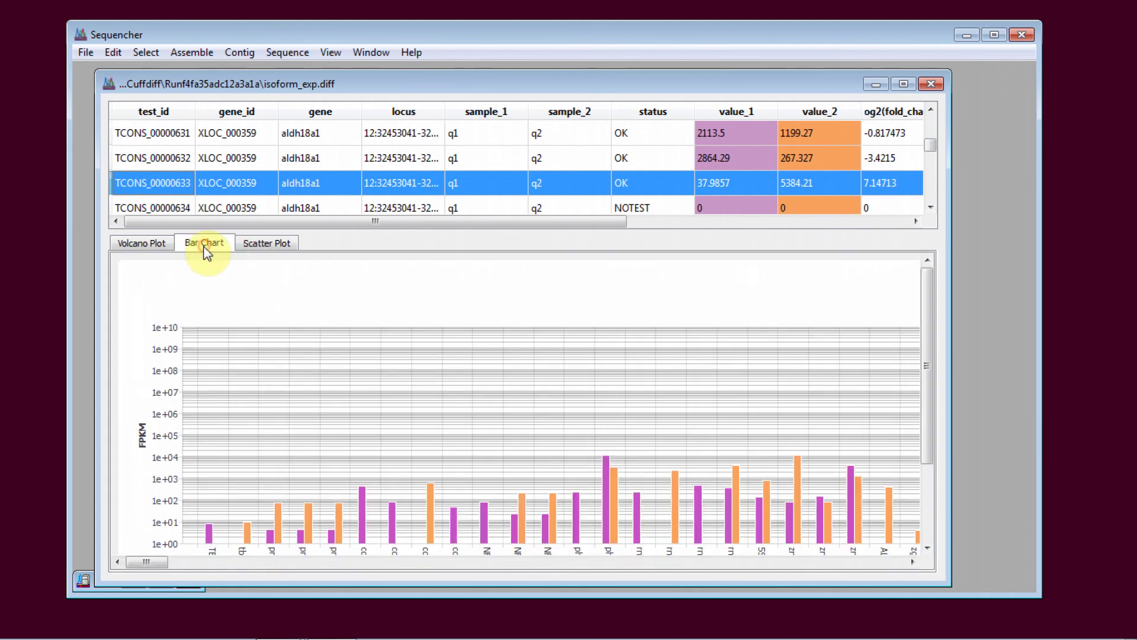
click(615, 529)
click(142, 243)
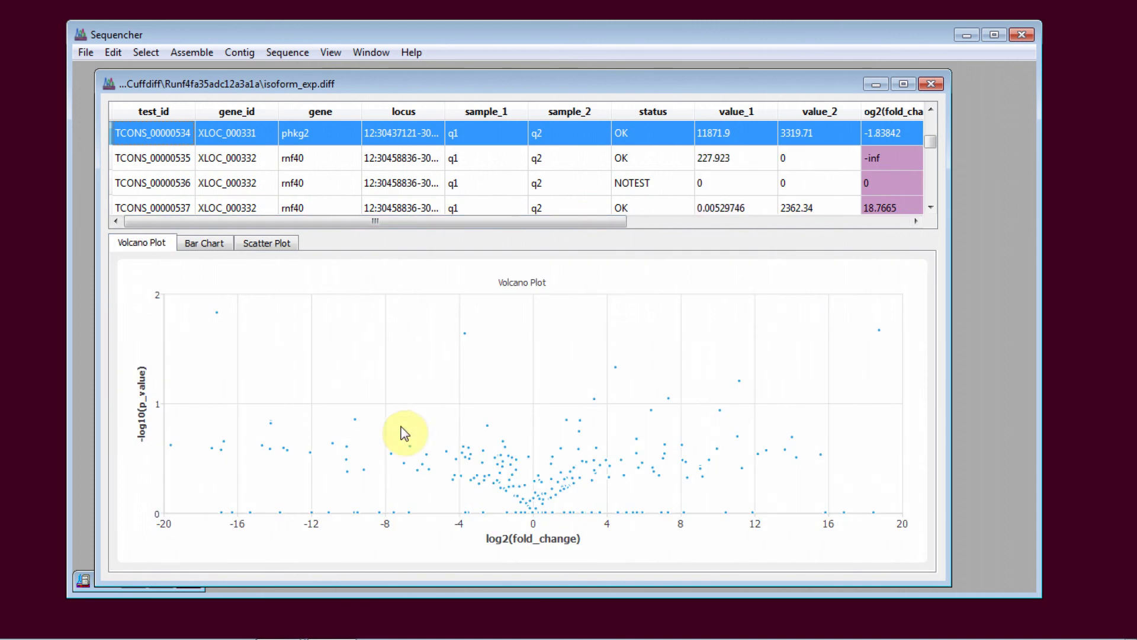
click(465, 334)
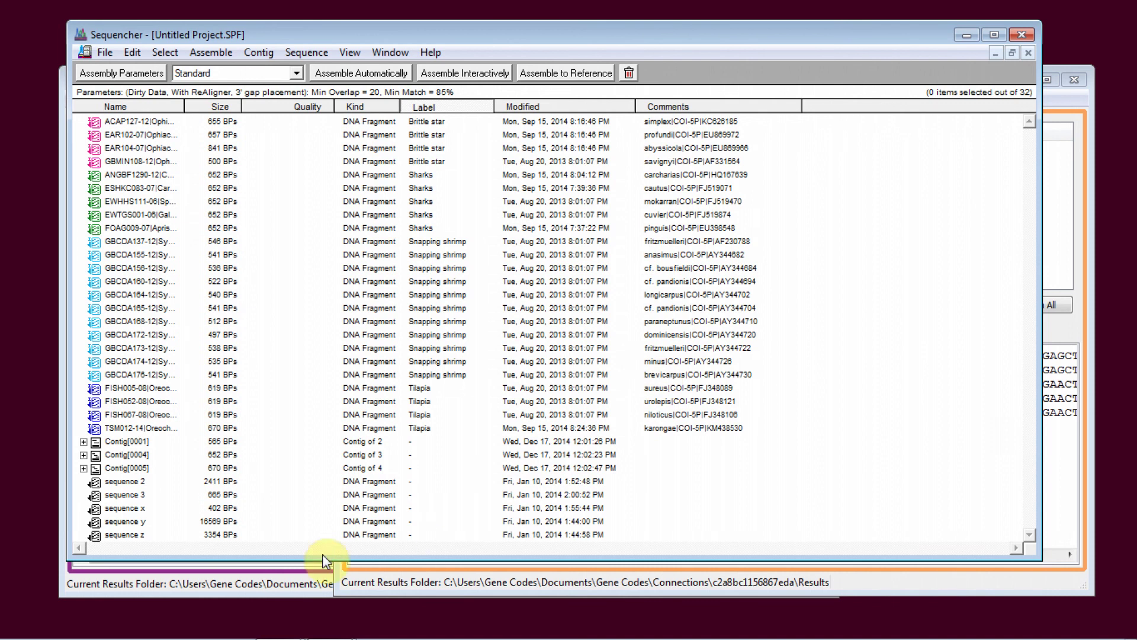
Step: Review the individual and grouped Sea Creatures Connections sessions and the Sharks group's phylogenetic tree
click(272, 581)
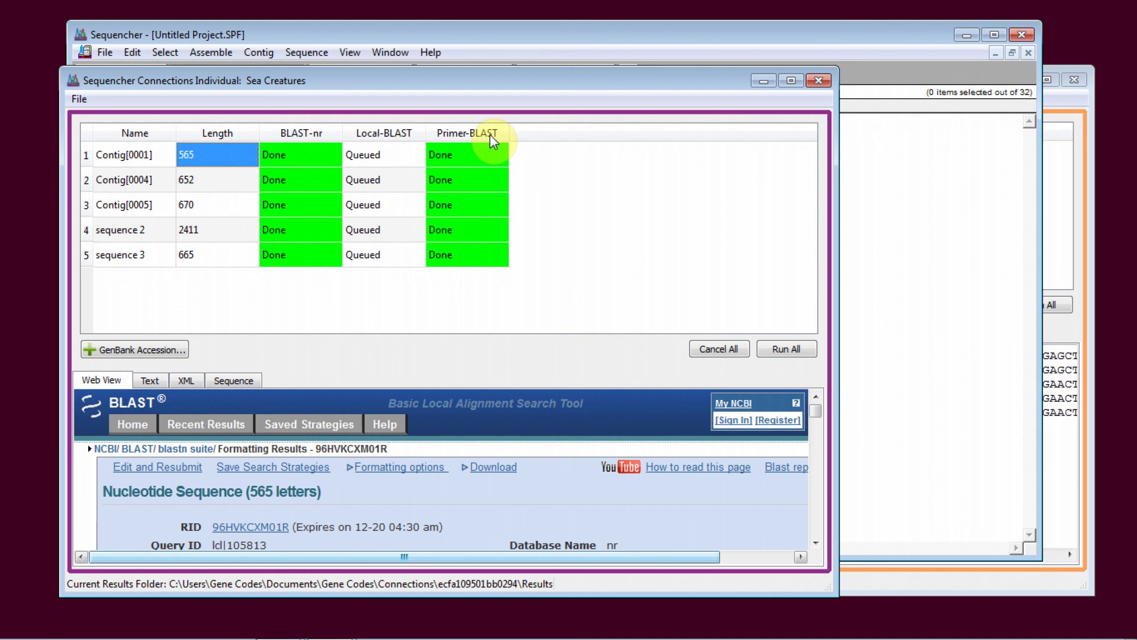
click(1056, 245)
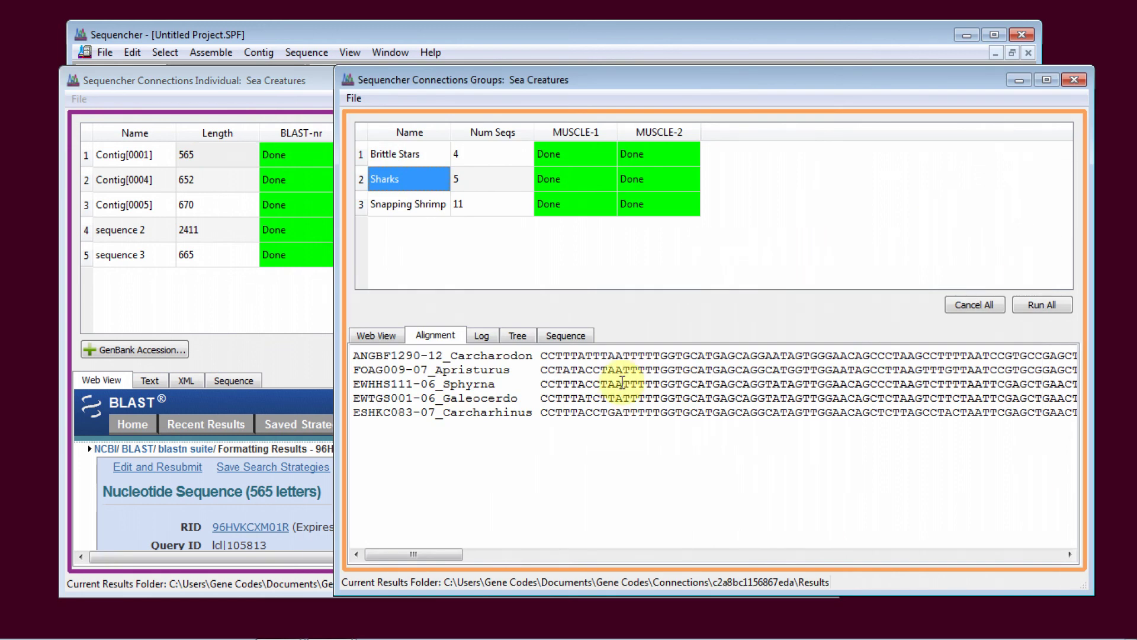
click(523, 336)
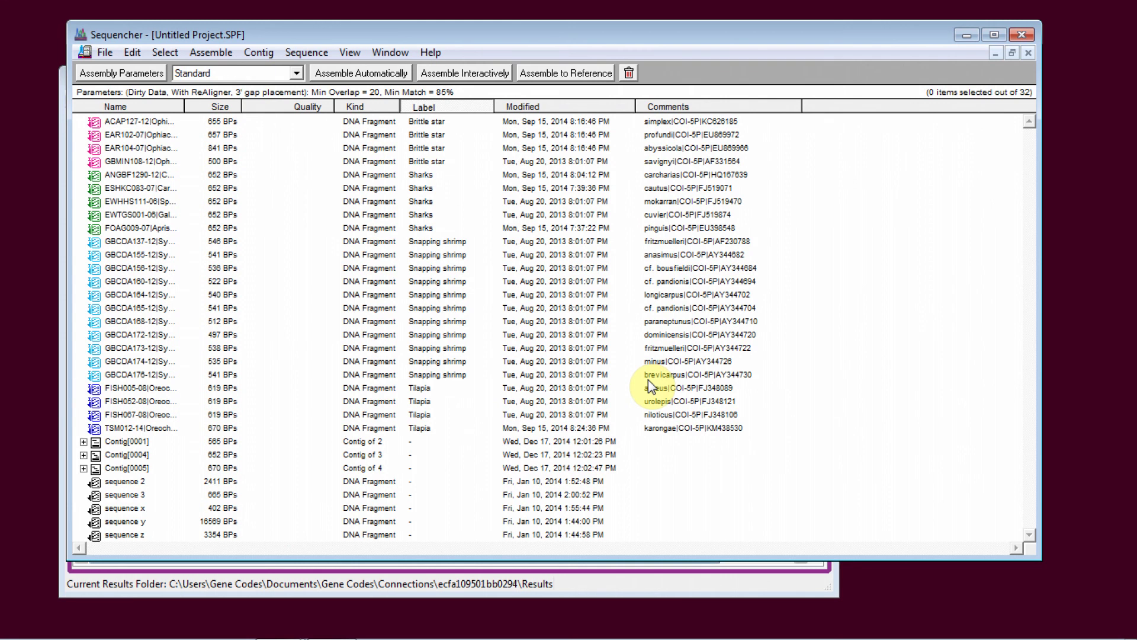
Step: Inspect the existing grouped Sea Creatures session's groups table, then return to the sequence list
click(390, 52)
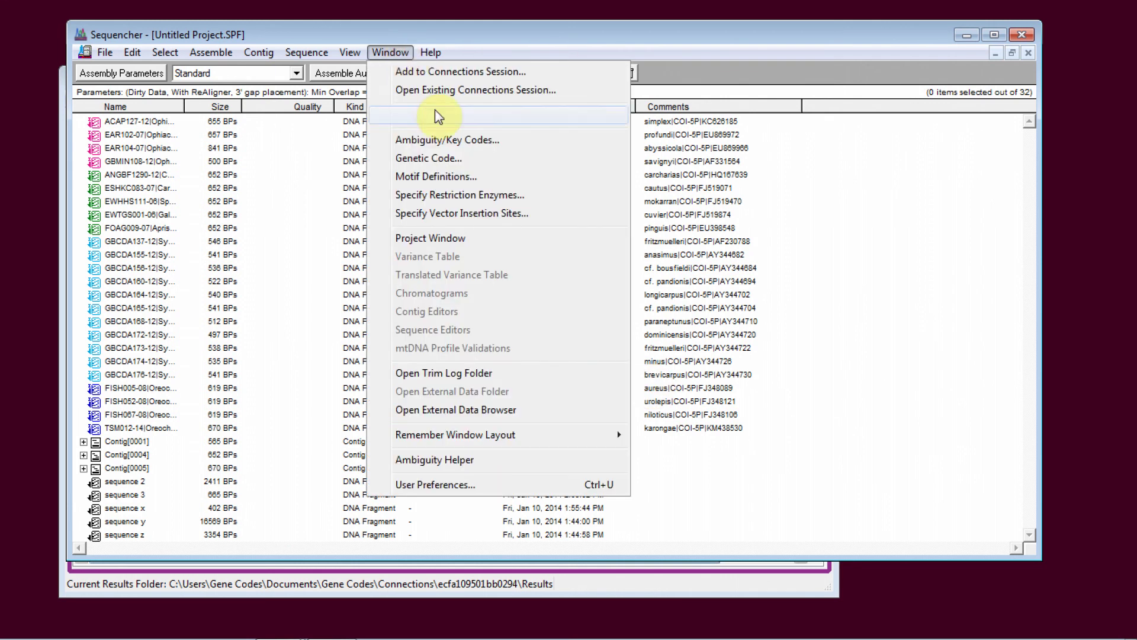
key(Escape)
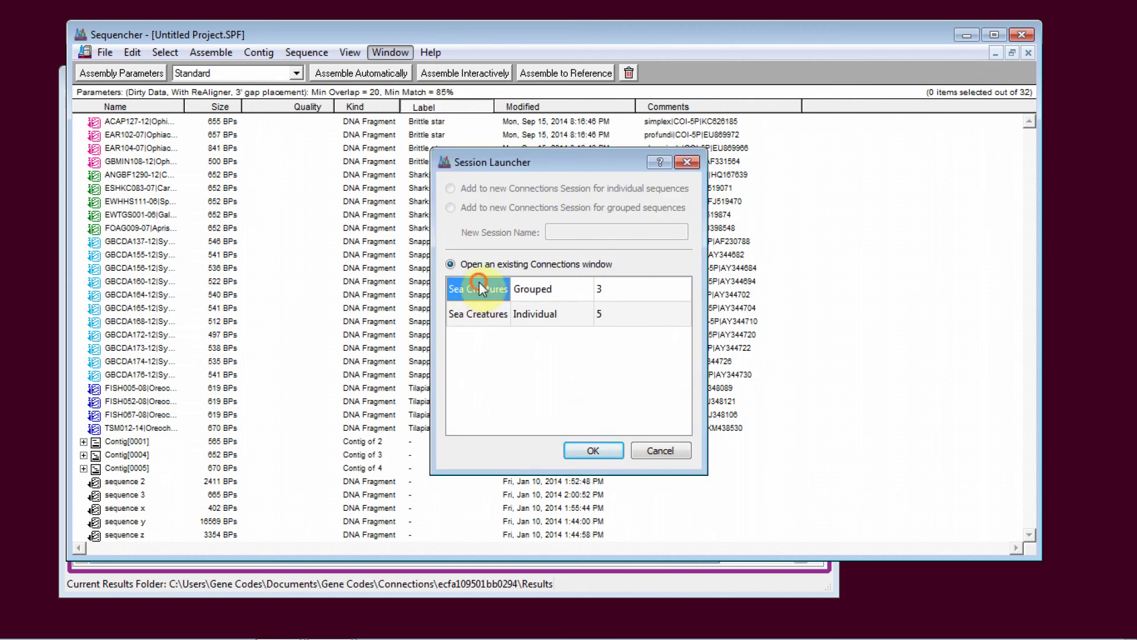
click(593, 450)
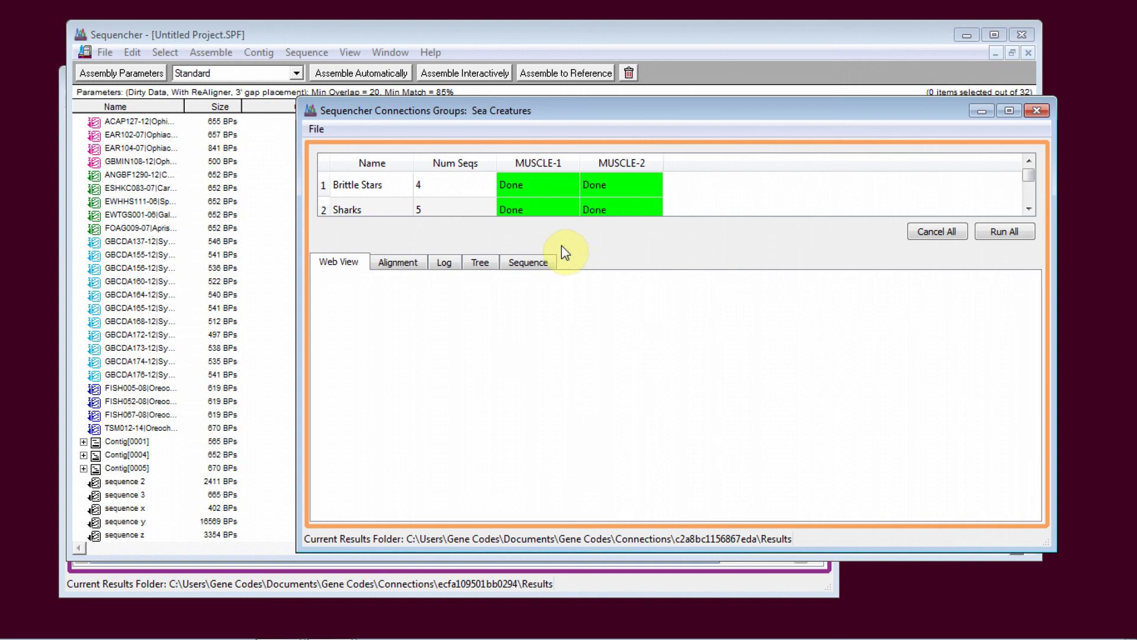
drag(579, 246, 589, 335)
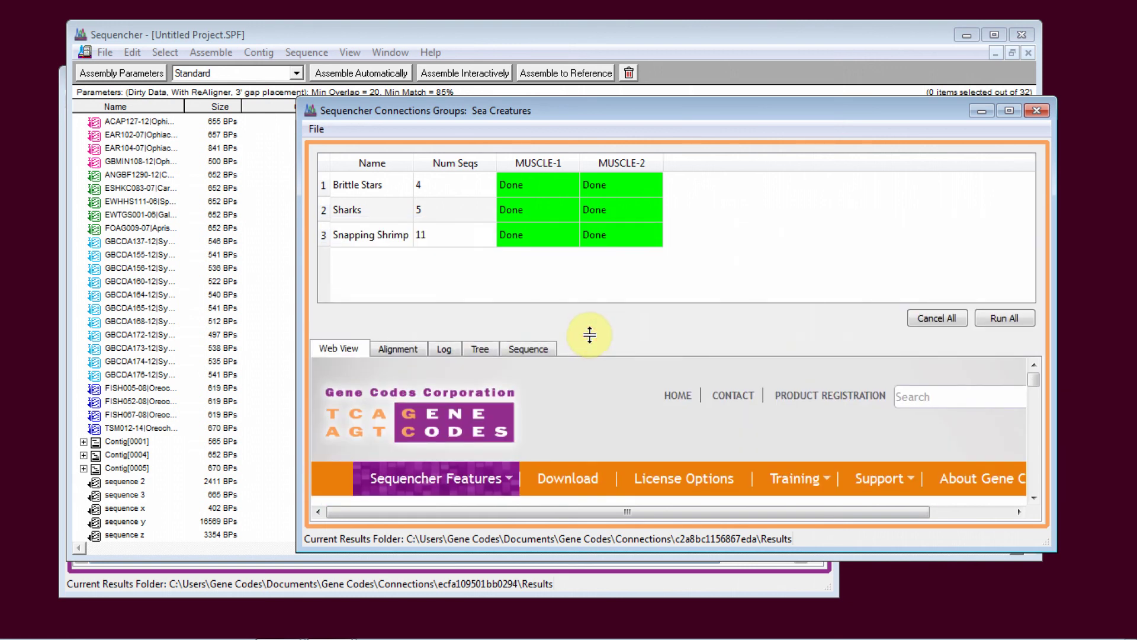
click(235, 35)
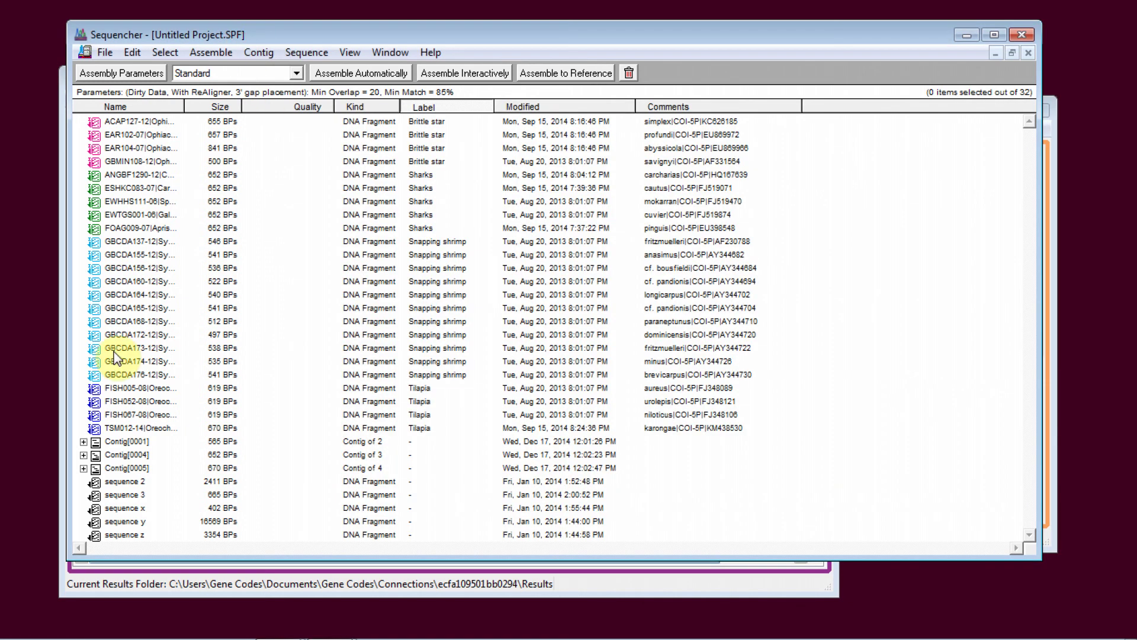
Step: Add the four selected Tilapia fragments as Group 4 of the grouped Sea Creatures session
click(123, 387)
shift+click(137, 429)
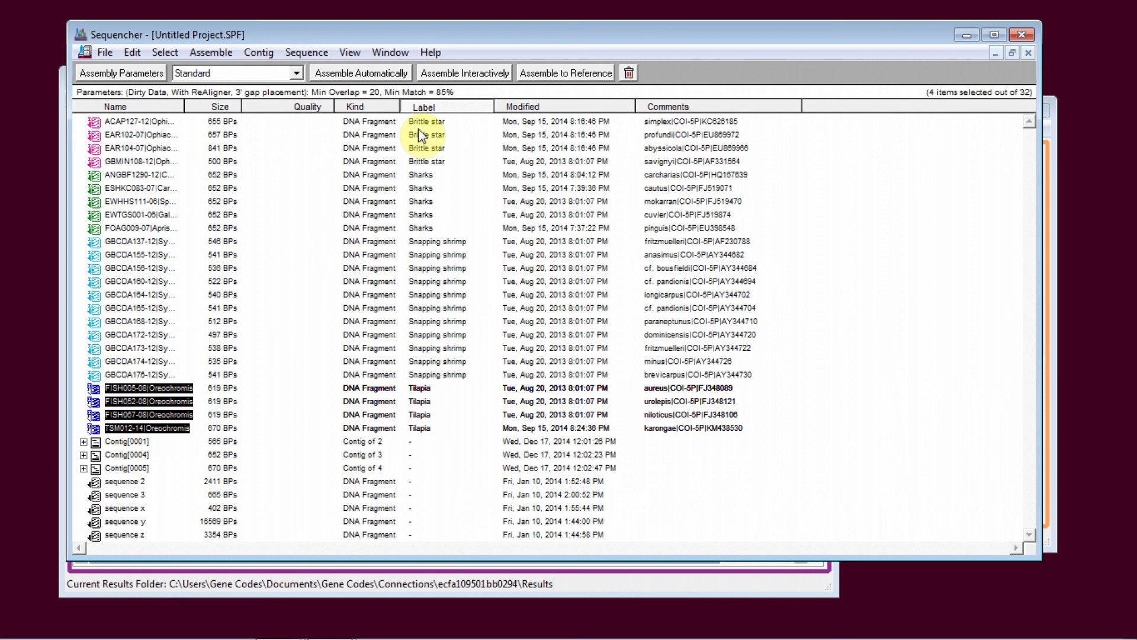
click(385, 52)
click(420, 72)
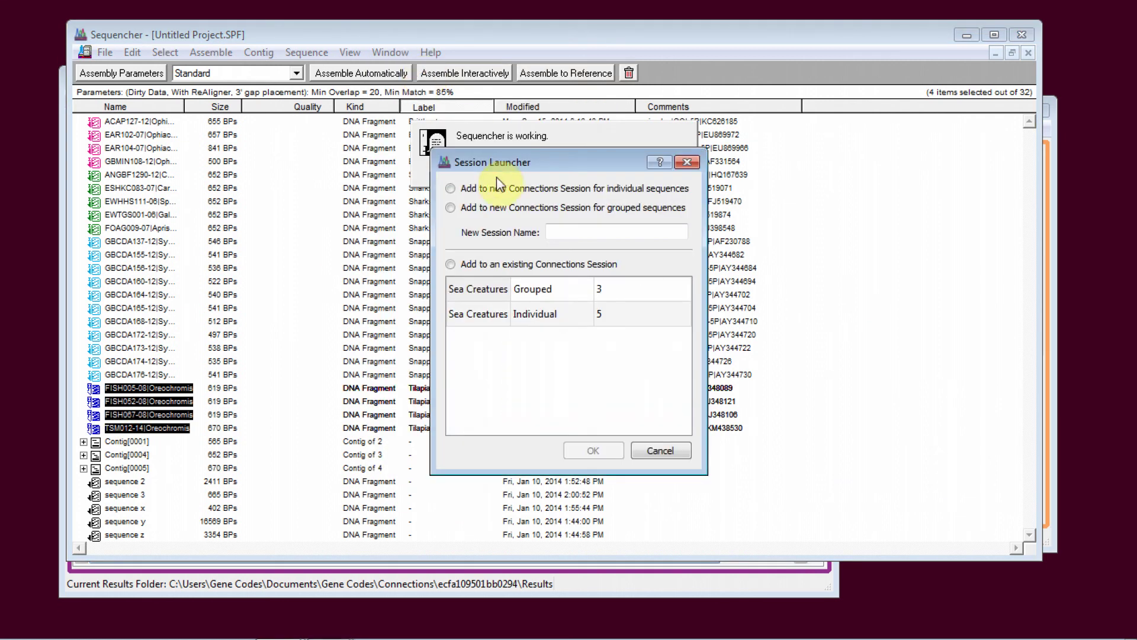
click(450, 207)
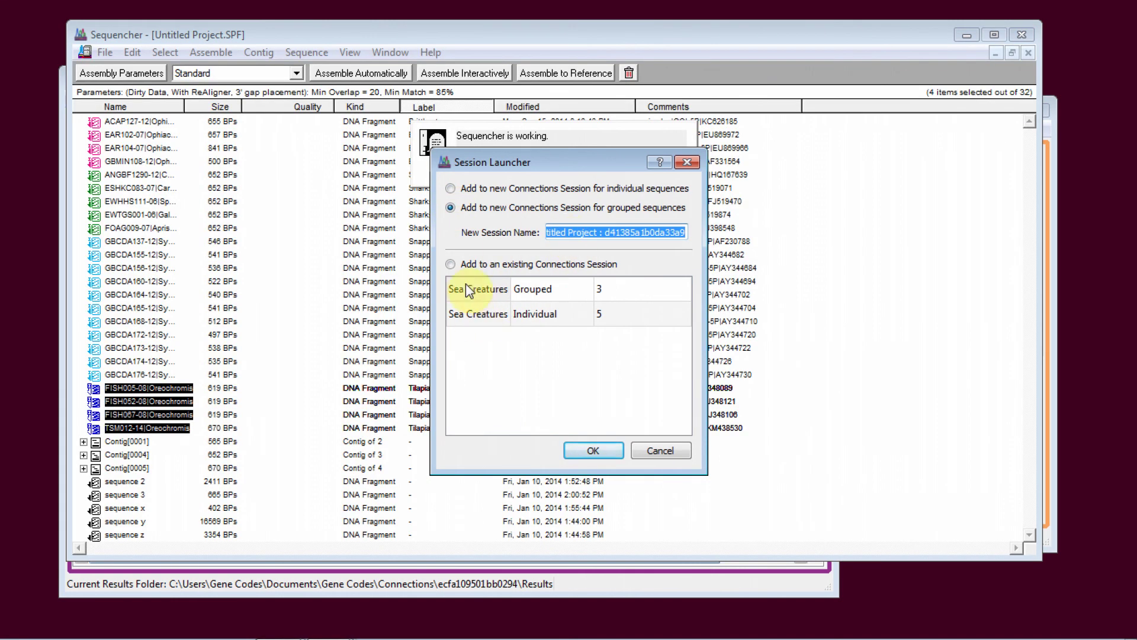
click(479, 289)
click(593, 452)
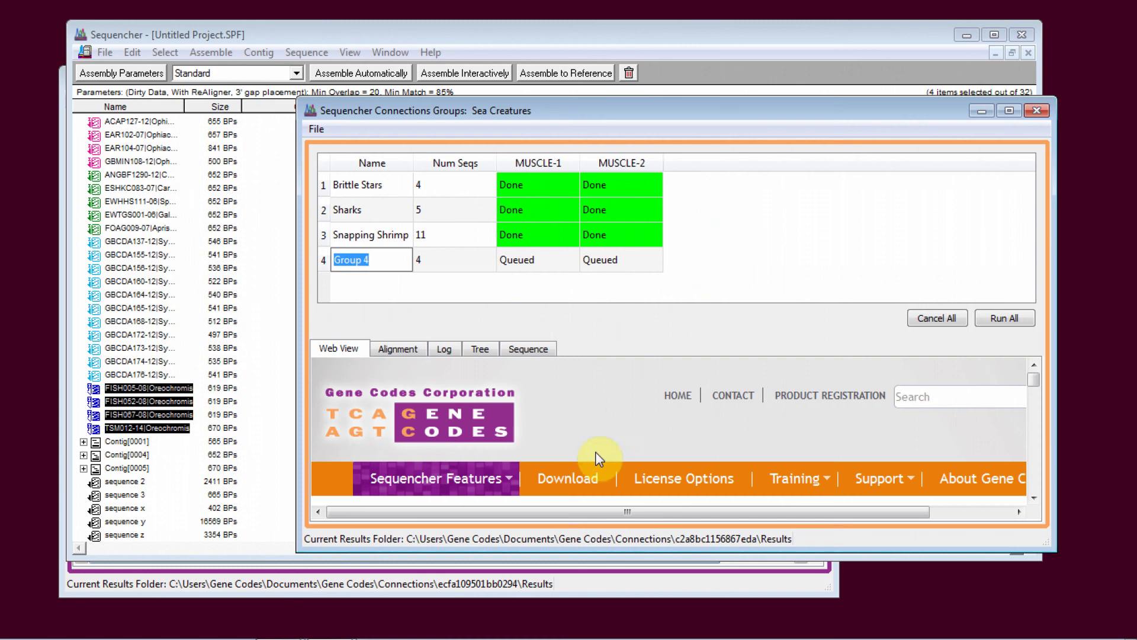
key(Return)
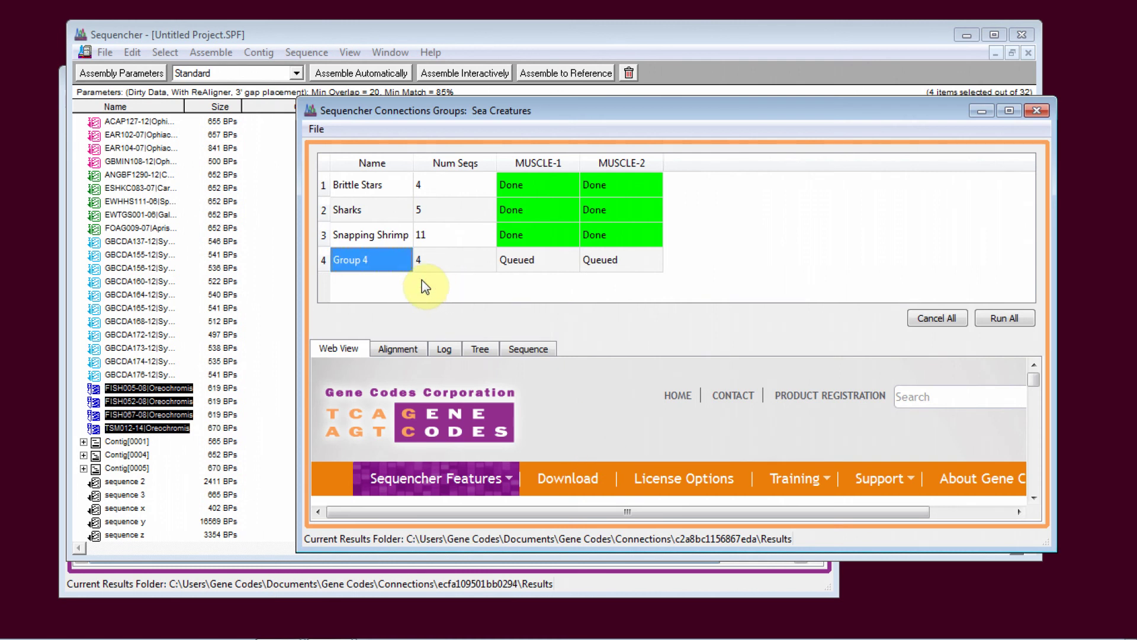
Step: Rename the grouped Connections session to 'custom name'
click(316, 128)
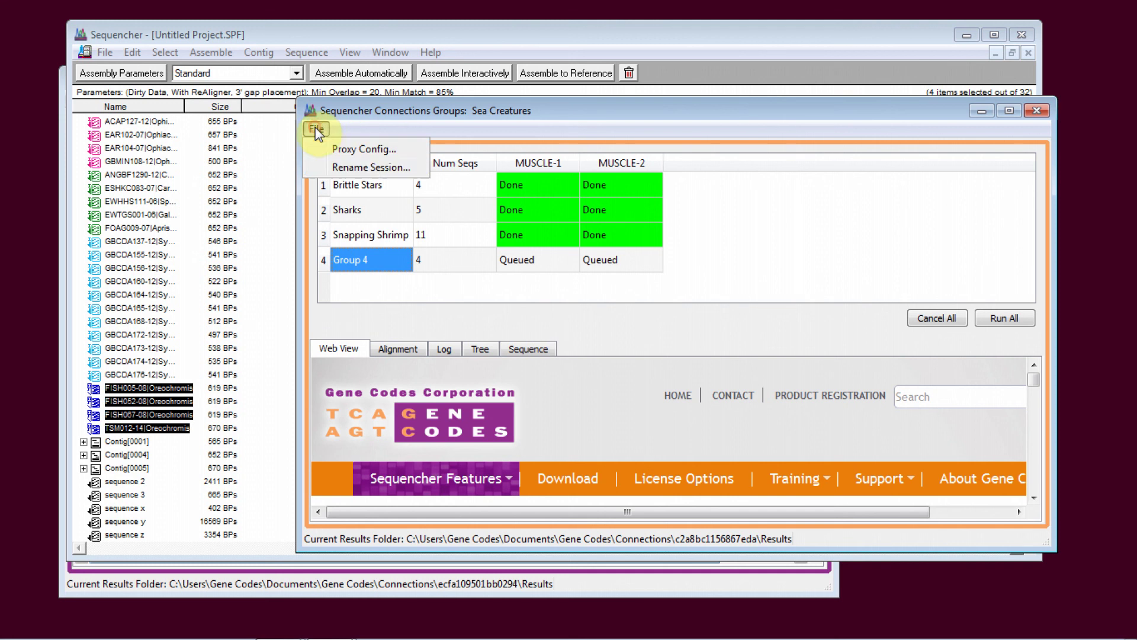
click(354, 169)
text(cuas)
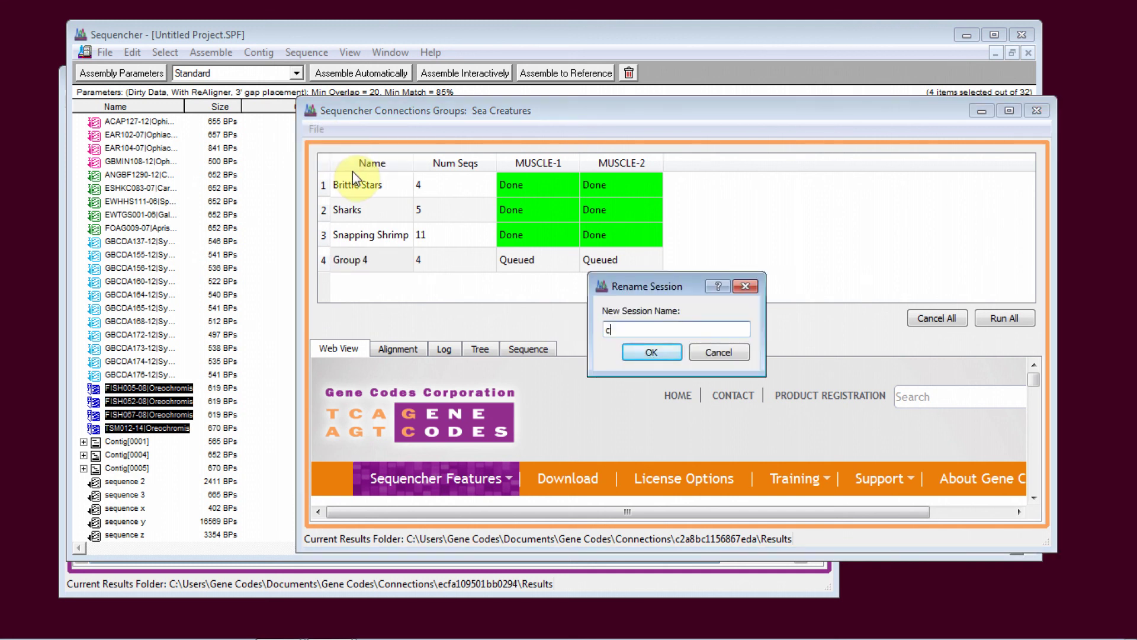
key(BackSpace)
key(BackSpace)
text(stom name)
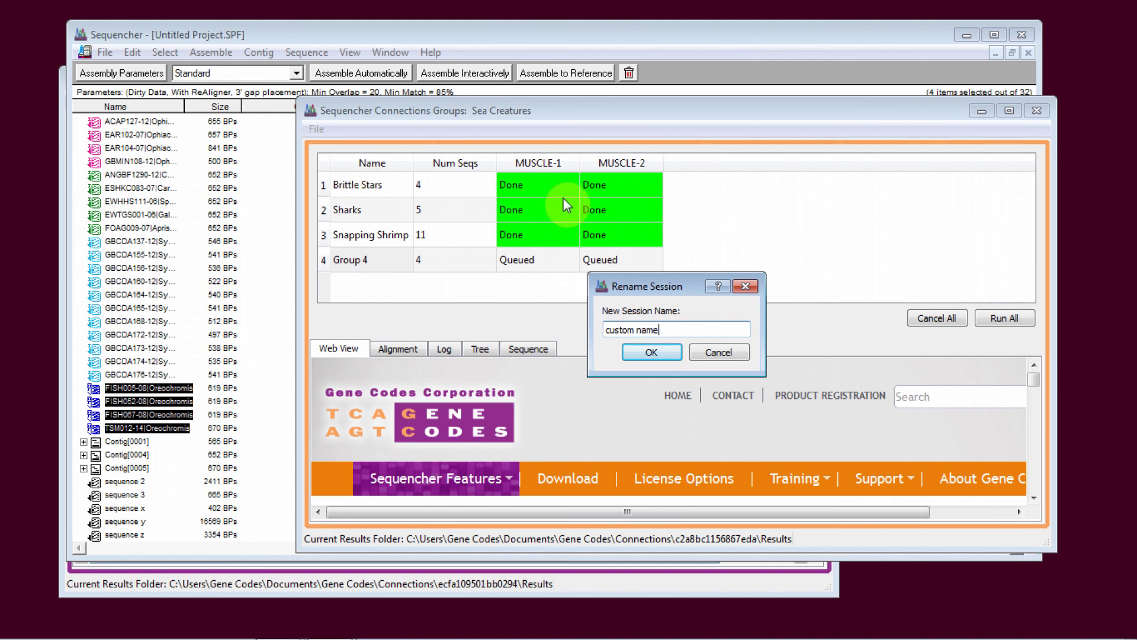
click(654, 354)
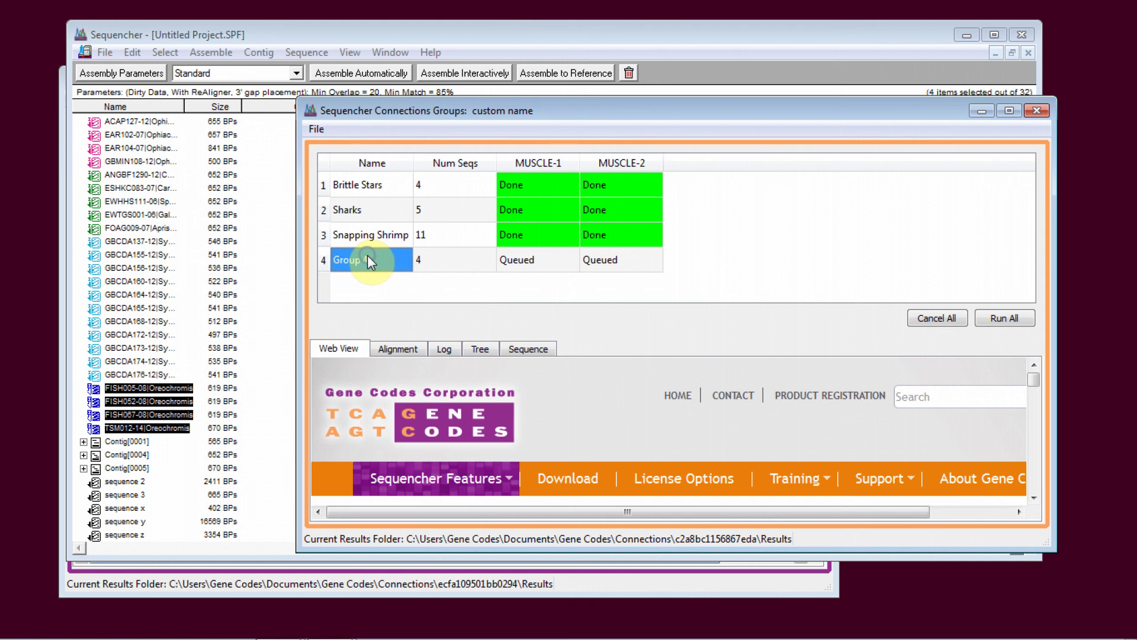
Step: Rename Group 4 to 'Fishes'
right_click(367, 255)
click(430, 323)
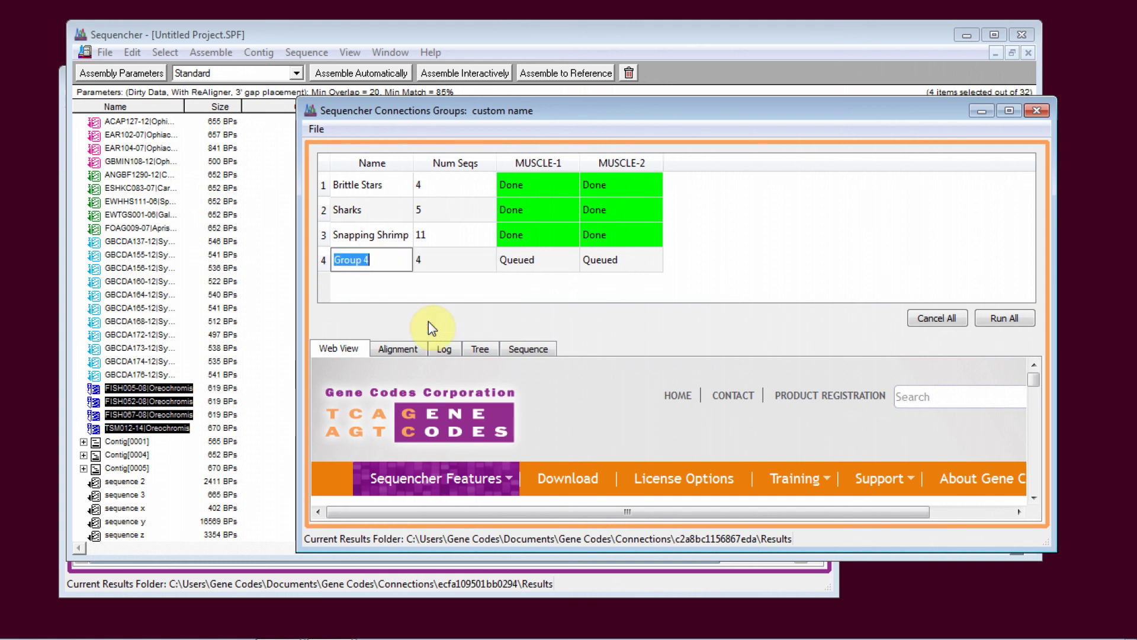
text(Fishes)
key(Return)
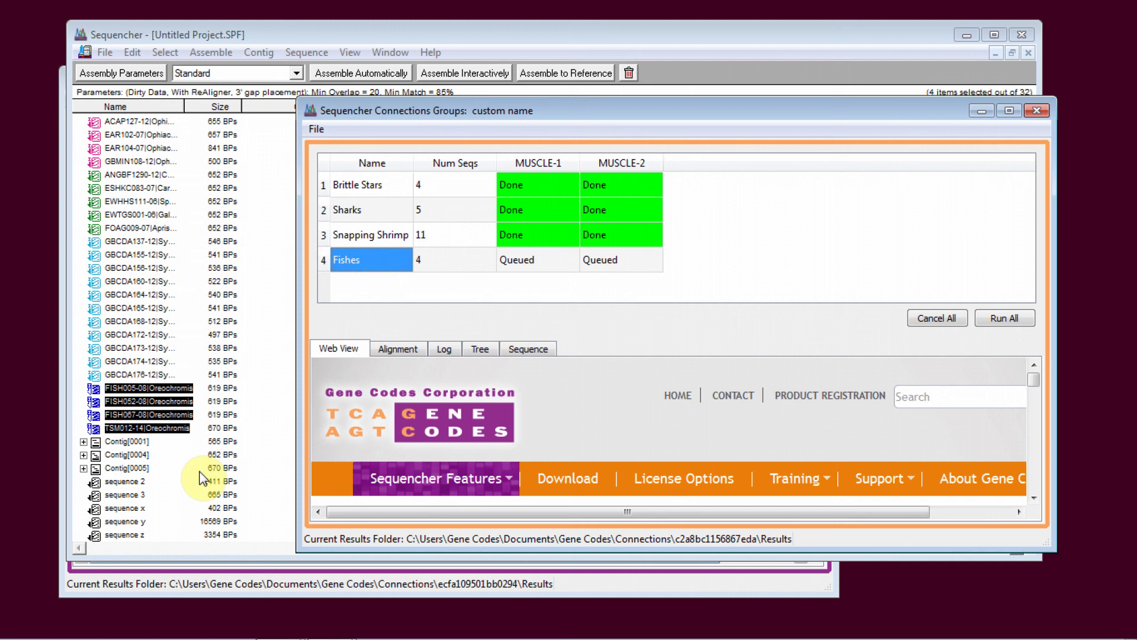
Step: In the individual Sea Creatures session, change the Local-BLAST channel's Options name to 'custom name'
click(201, 587)
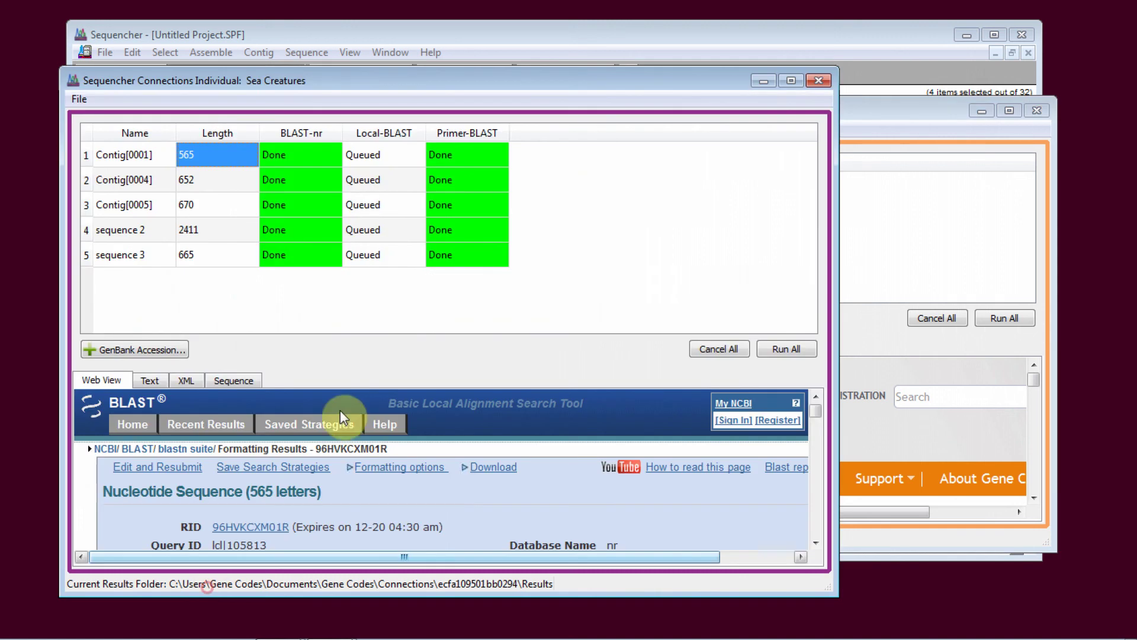
right_click(405, 129)
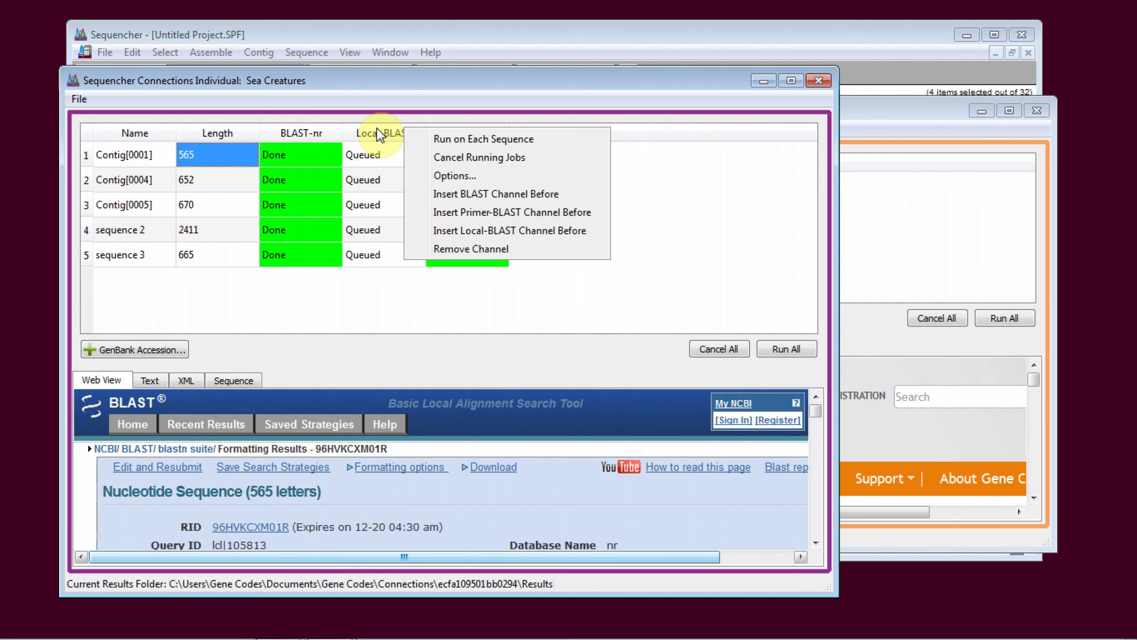
click(452, 176)
drag(500, 143, 377, 142)
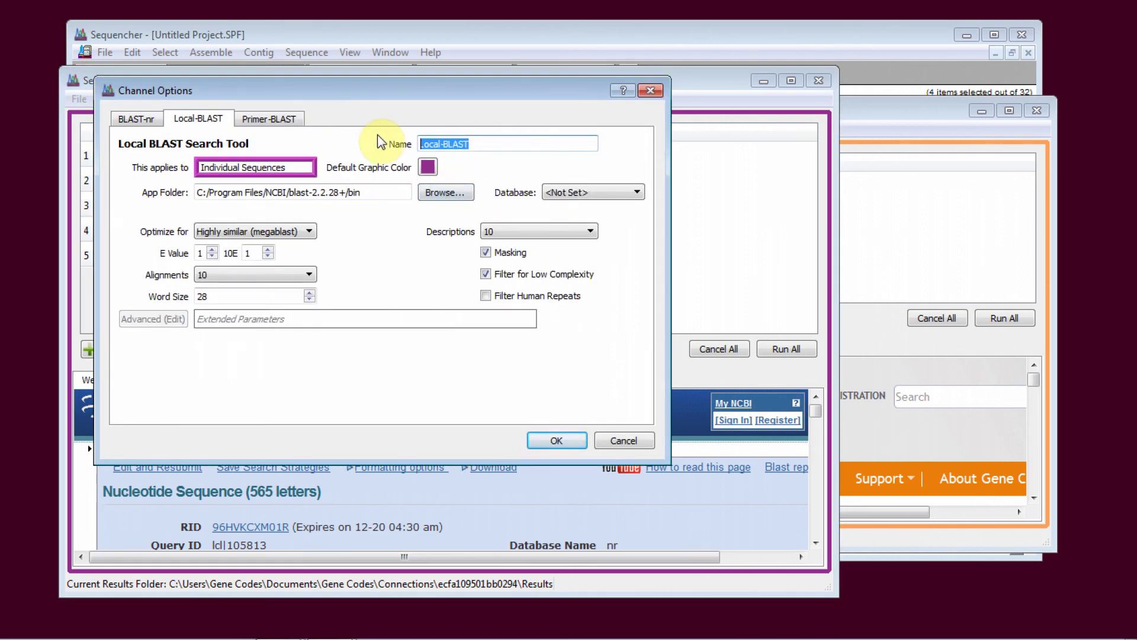
text(custom name)
click(576, 439)
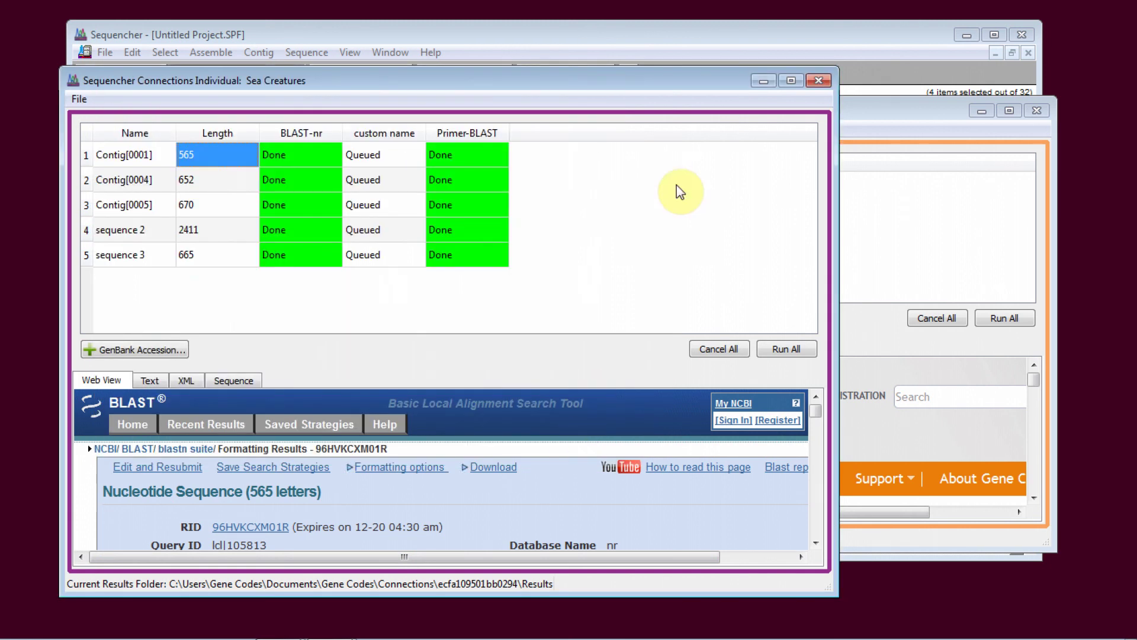